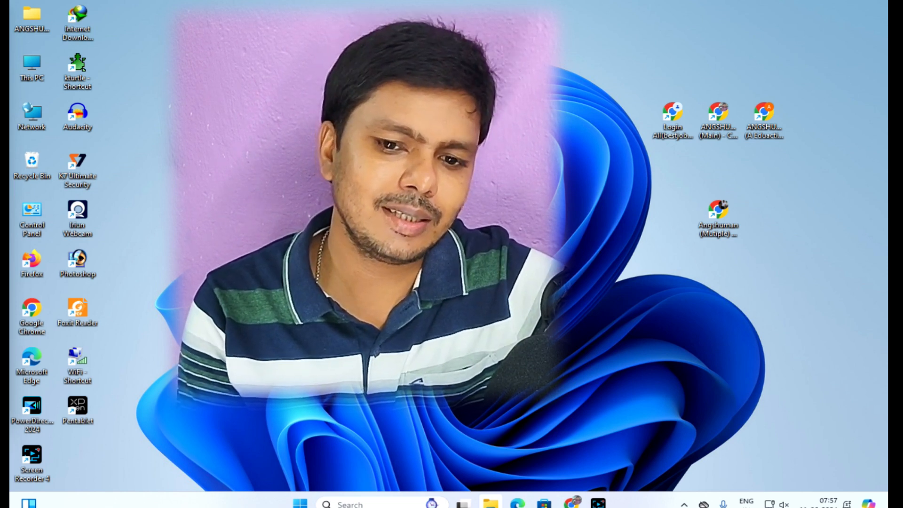
Bring the Chrome window with the Gmail inbox into view
{"action": "mouse_move", "coordinate": [598, 502]}
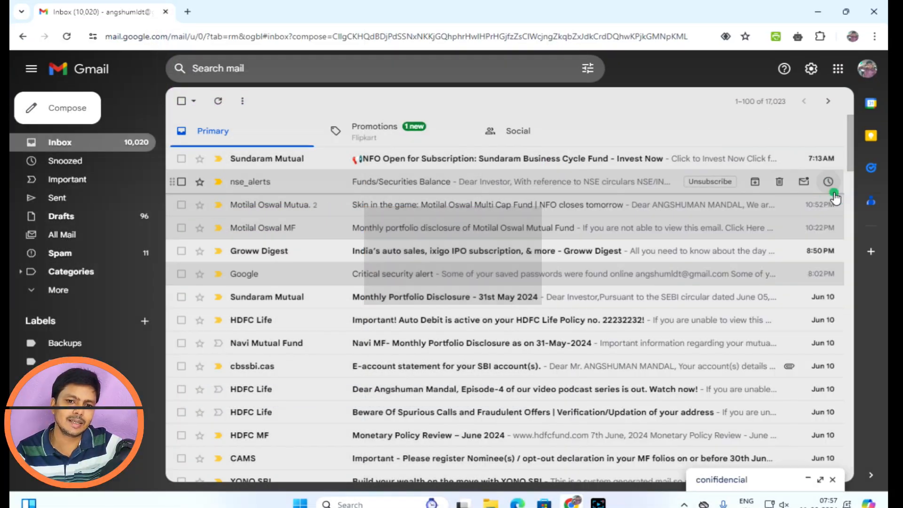
Start a new message and reveal its Cc and Bcc recipient fields
{"action": "left_click", "coordinate": [52, 120]}
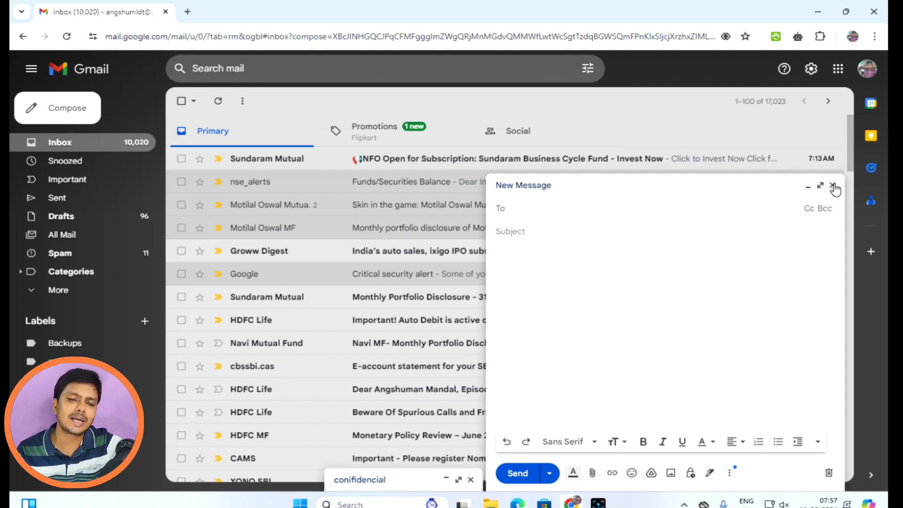
{"action": "left_click", "coordinate": [811, 208]}
{"action": "left_click", "coordinate": [820, 235]}
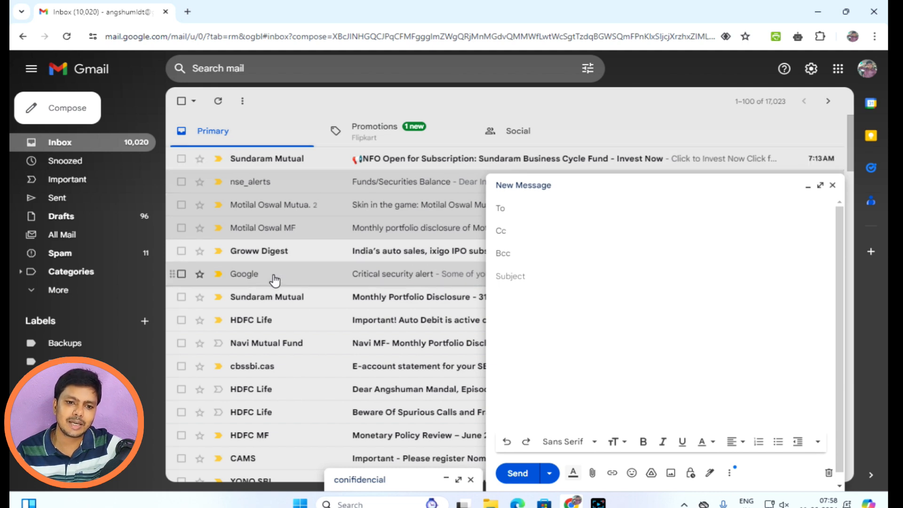
Open the Groww Digest email and view, then close, its sender details
{"action": "left_click", "coordinate": [267, 248]}
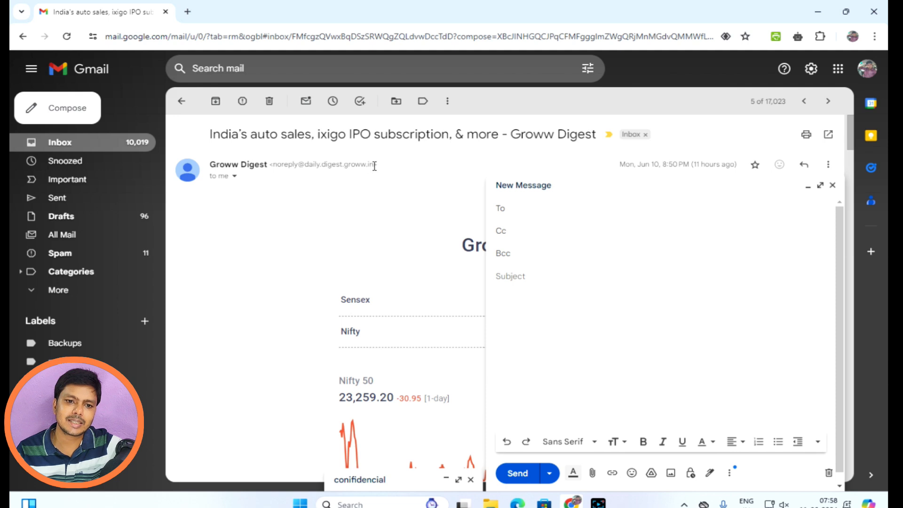
{"action": "left_click", "coordinate": [234, 178]}
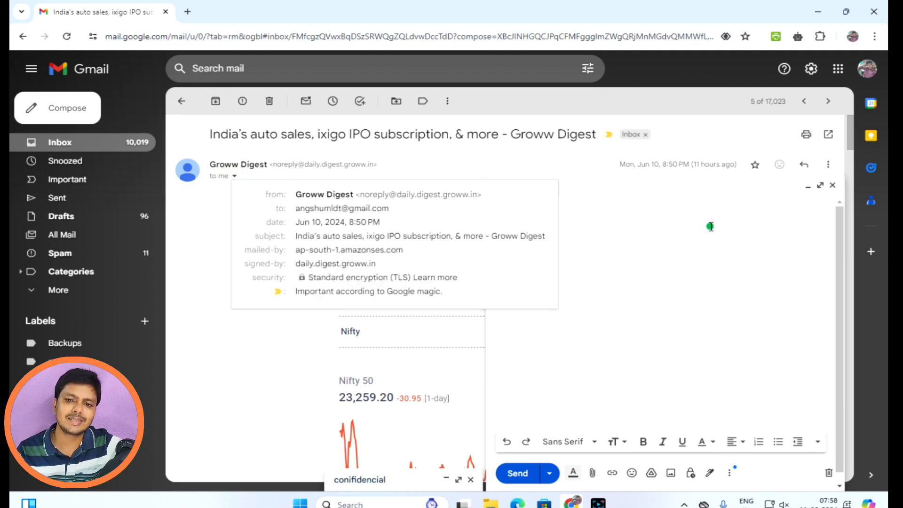
{"action": "left_click", "coordinate": [709, 226]}
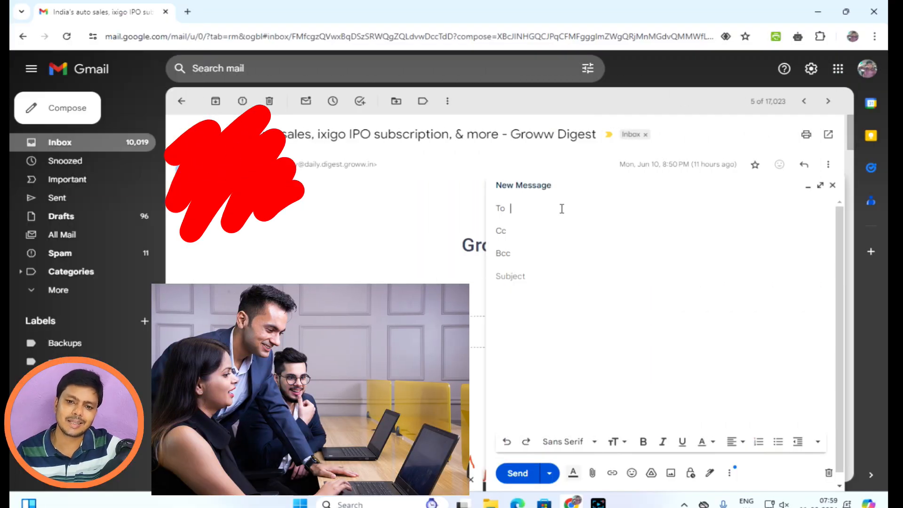
Move between the new message's To, Cc and Bcc fields
{"action": "left_click", "coordinate": [530, 235]}
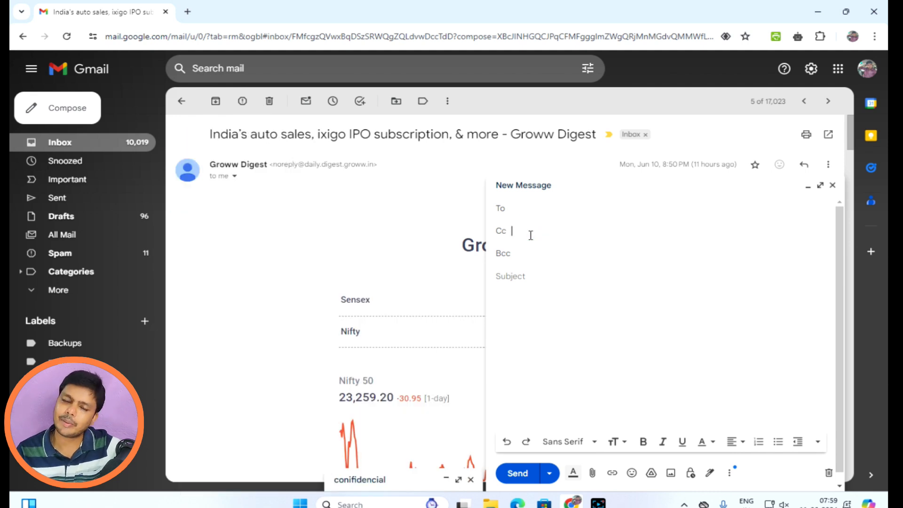
{"action": "left_click", "coordinate": [521, 206]}
{"action": "left_click", "coordinate": [523, 230]}
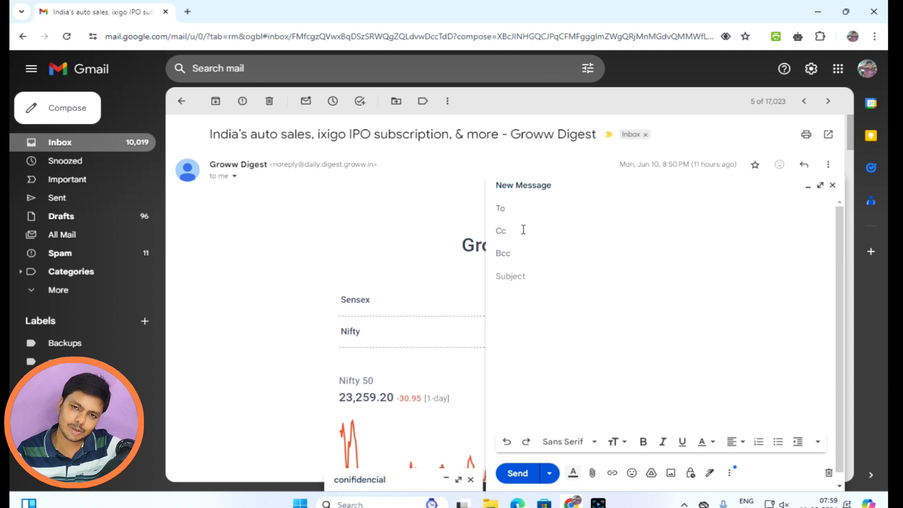
{"action": "left_click", "coordinate": [528, 252]}
{"action": "left_click", "coordinate": [519, 207]}
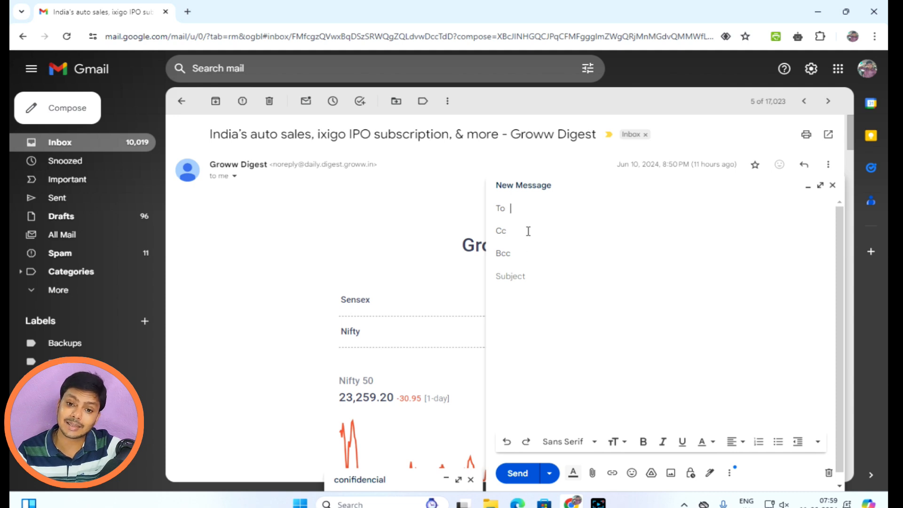
Place the cursor in the new message's Bcc field
{"action": "left_click", "coordinate": [516, 253]}
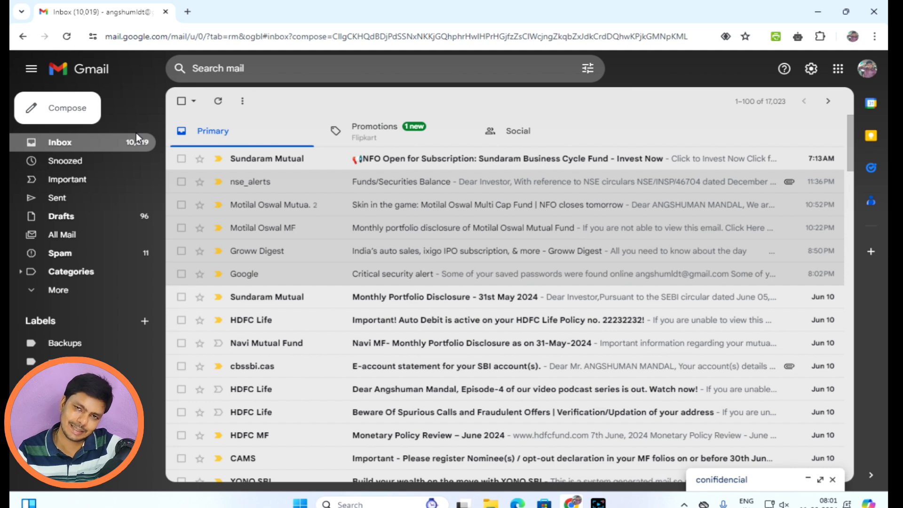
Write an email with subject 'confi' and the pasted fox sentence, then turn on confidential mode
{"action": "left_click", "coordinate": [53, 120]}
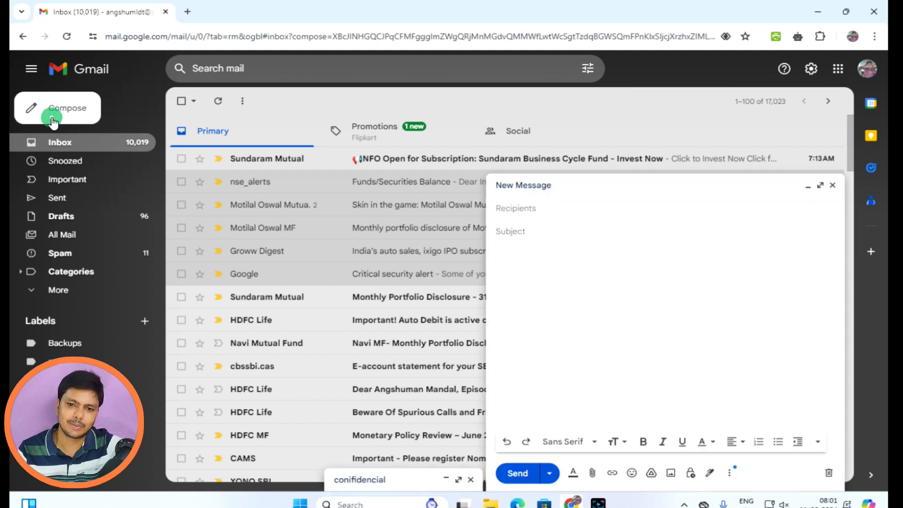
{"action": "type", "text": "ag"}
{"action": "left_click", "coordinate": [660, 243]}
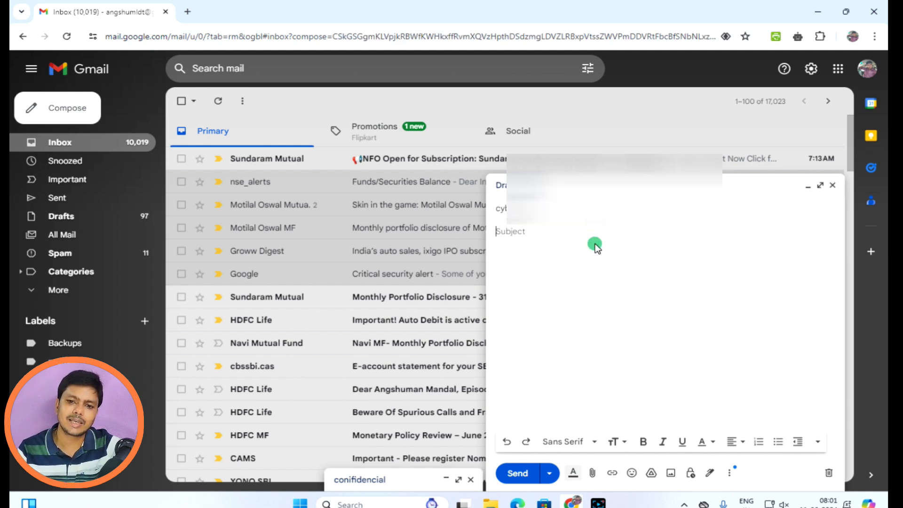
{"action": "type", "text": "confi"}
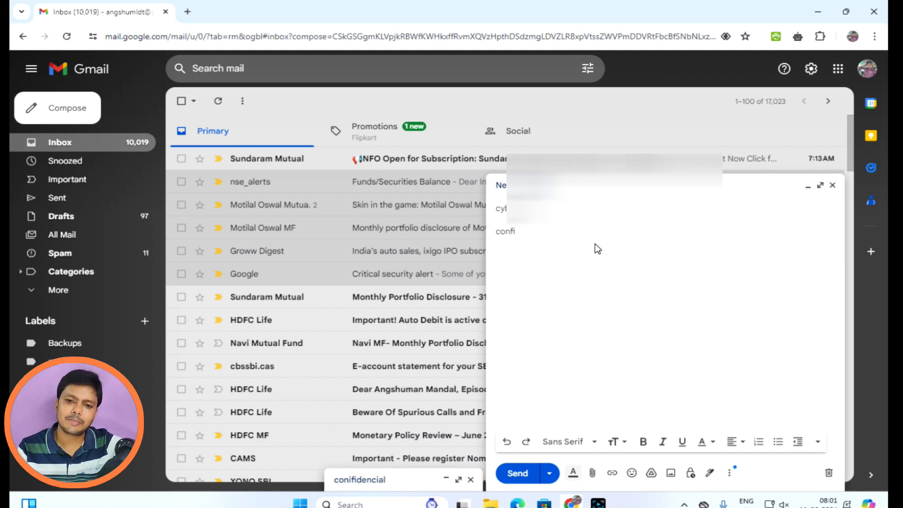
{"action": "left_click", "coordinate": [585, 285]}
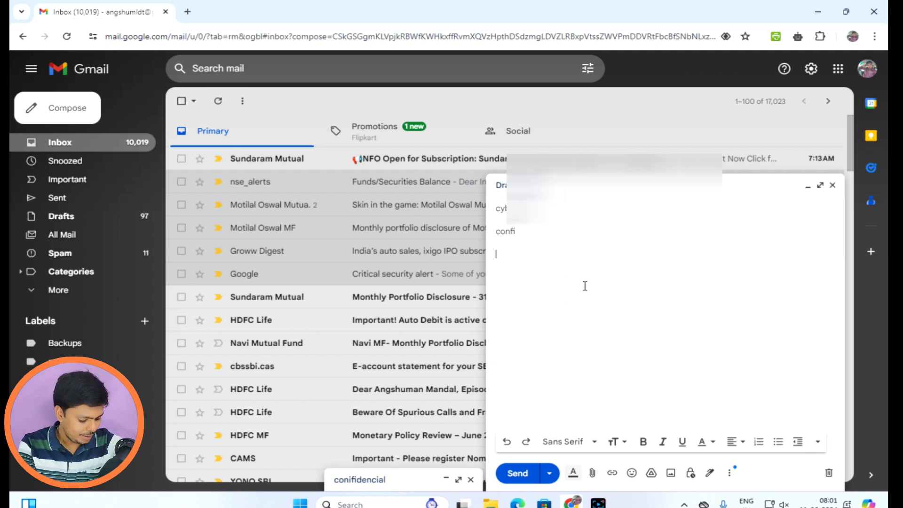
{"action": "type", "text": "a quick brown fox jump over the lazy dog"}
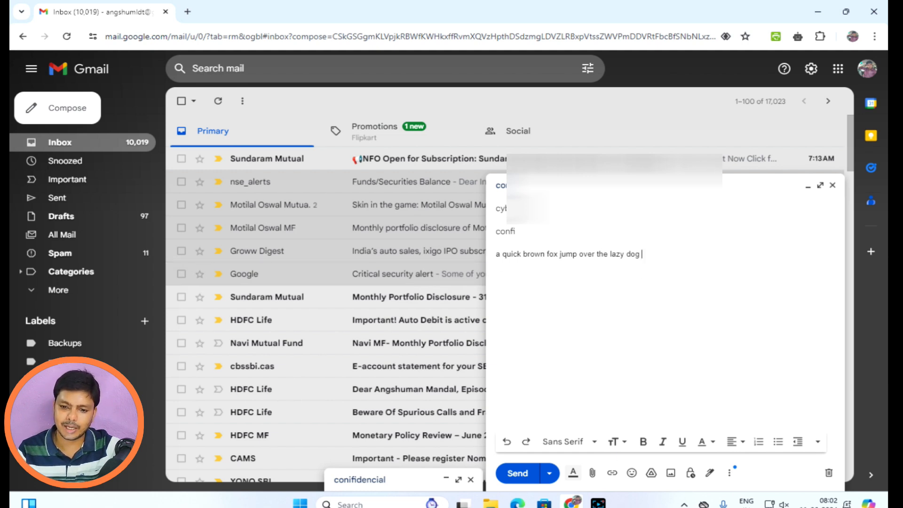
{"action": "left_click", "coordinate": [689, 475]}
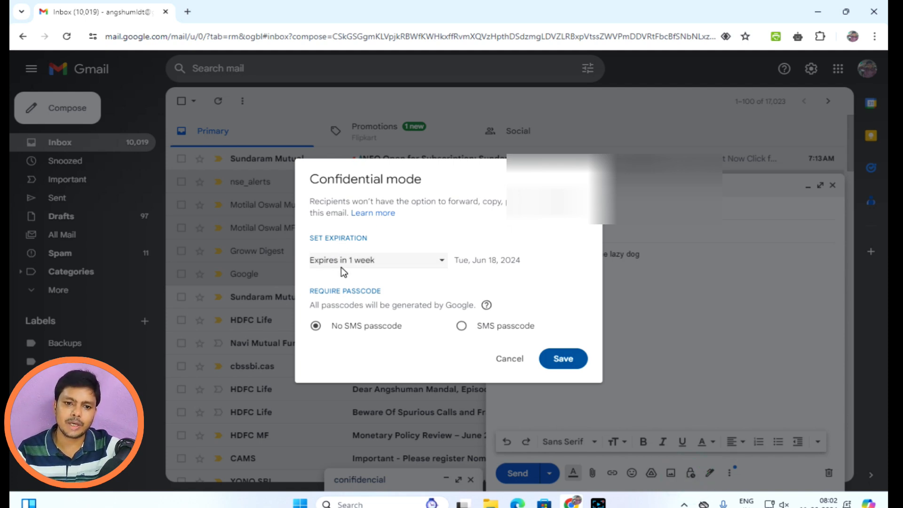
Keep the 1-week expiry, require an SMS passcode, and save the confidential settings
{"action": "left_click", "coordinate": [357, 256]}
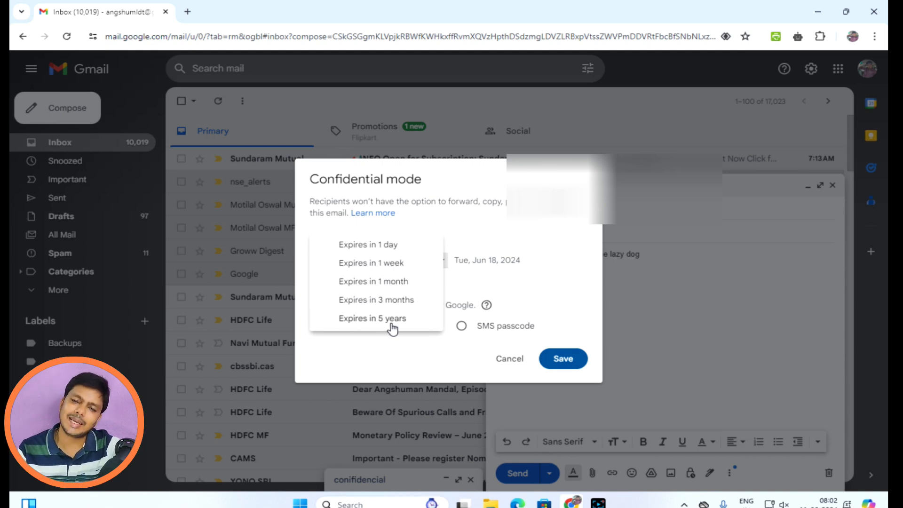
{"action": "left_click", "coordinate": [398, 263]}
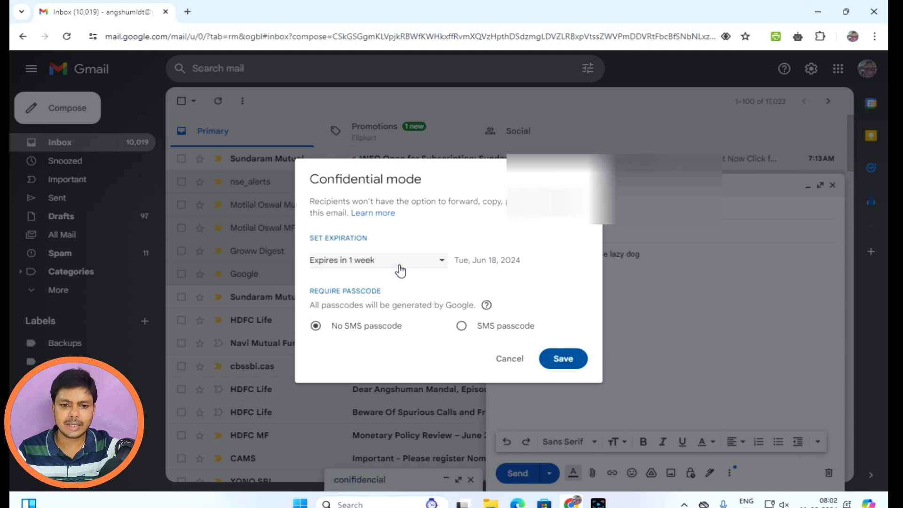
{"action": "left_click", "coordinate": [462, 329]}
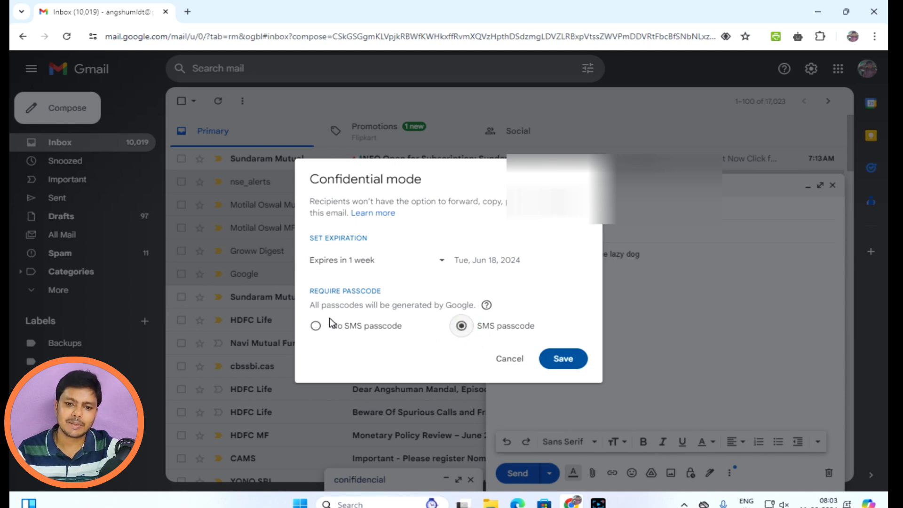
{"action": "left_click", "coordinate": [579, 362]}
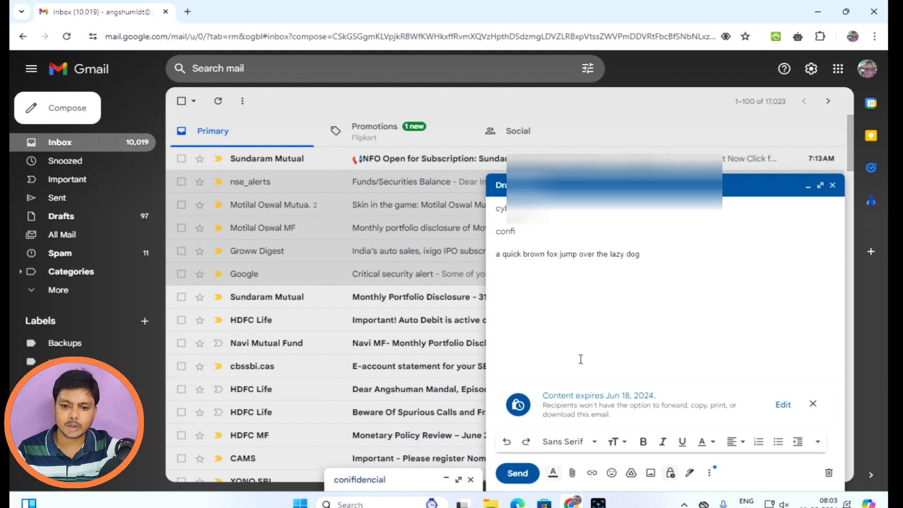
Send the confidential email and browse the country calling code list
{"action": "left_click", "coordinate": [518, 474]}
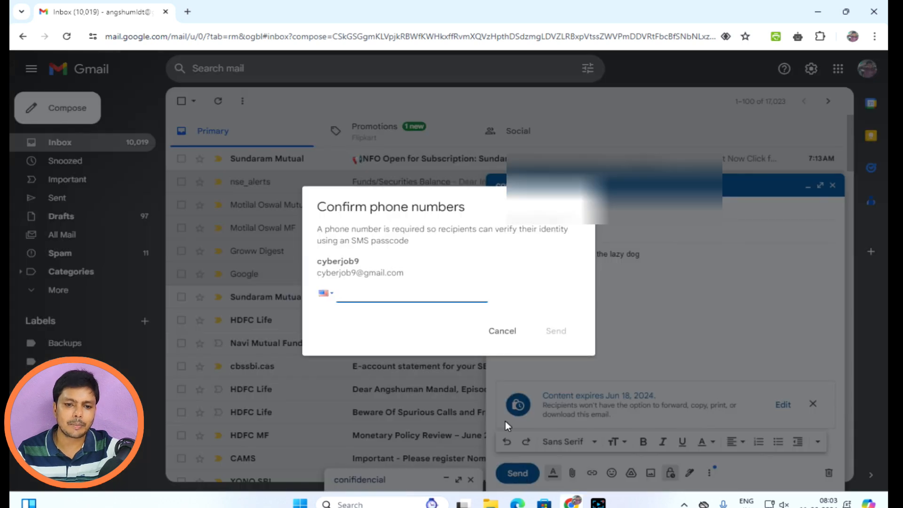
{"action": "left_click", "coordinate": [331, 295]}
{"action": "scroll", "coordinate": [383, 364], "scroll_direction": "down", "scroll_amount": 2}
{"action": "scroll", "coordinate": [383, 364], "scroll_direction": "down", "scroll_amount": 10}
{"action": "scroll", "coordinate": [383, 367], "scroll_direction": "down", "scroll_amount": 4}
{"action": "scroll", "coordinate": [383, 366], "scroll_direction": "up", "scroll_amount": 6}
{"action": "scroll", "coordinate": [383, 365], "scroll_direction": "up", "scroll_amount": 10}
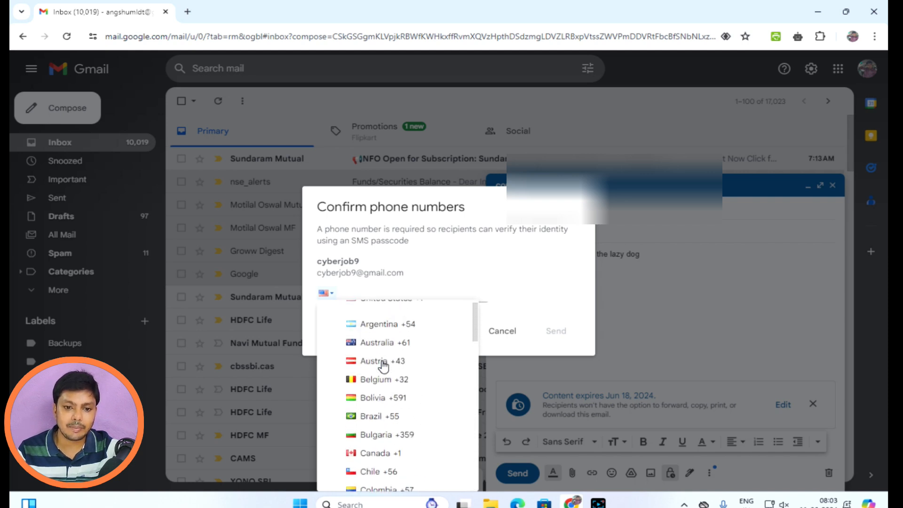
{"action": "scroll", "coordinate": [383, 364], "scroll_direction": "up", "scroll_amount": 1}
{"action": "scroll", "coordinate": [383, 364], "scroll_direction": "down", "scroll_amount": 5}
{"action": "scroll", "coordinate": [383, 367], "scroll_direction": "down", "scroll_amount": 3}
Confirm the recipient's phone with India +91, then launch the second Chrome profile
{"action": "left_click", "coordinate": [377, 340]}
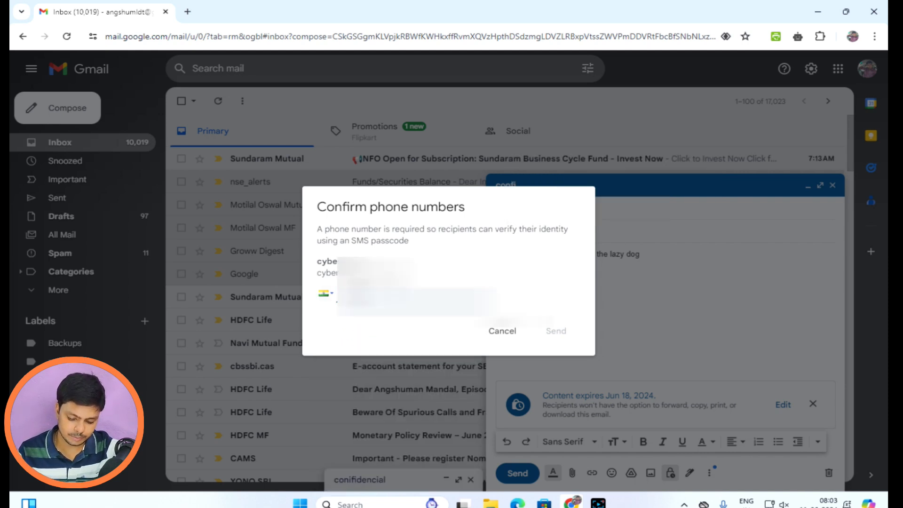
{"action": "type", "text": "0"}
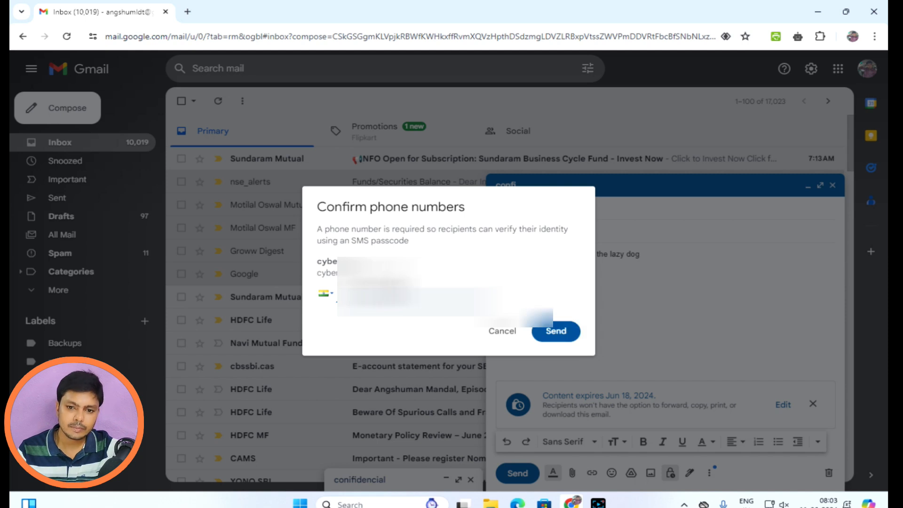
{"action": "left_click", "coordinate": [559, 332]}
{"action": "left_click", "coordinate": [558, 335]}
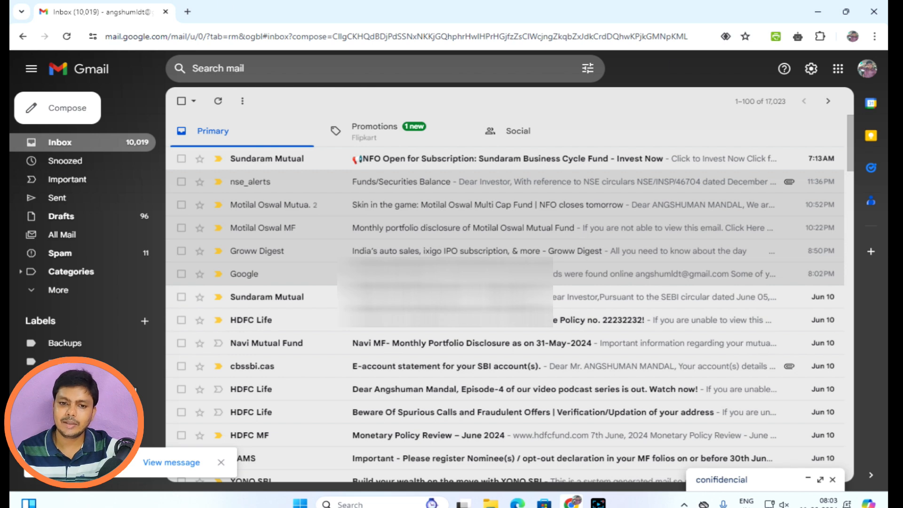
{"action": "left_click", "coordinate": [817, 10]}
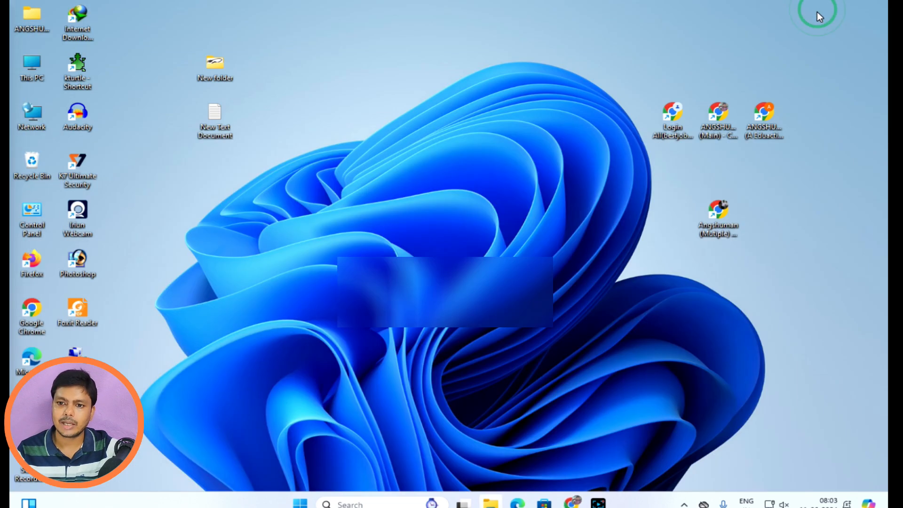
{"action": "double_click", "coordinate": [732, 235]}
Open Gmail in the second profile, maximize it, and refresh until 'confi' arrives
{"action": "left_click", "coordinate": [664, 173]}
{"action": "left_click", "coordinate": [769, 117]}
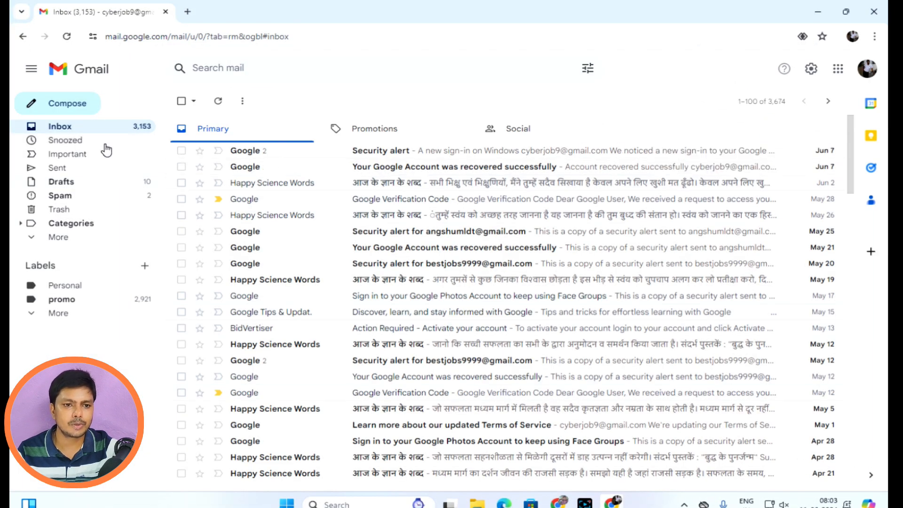
{"action": "left_click", "coordinate": [93, 130]}
{"action": "left_click", "coordinate": [94, 130]}
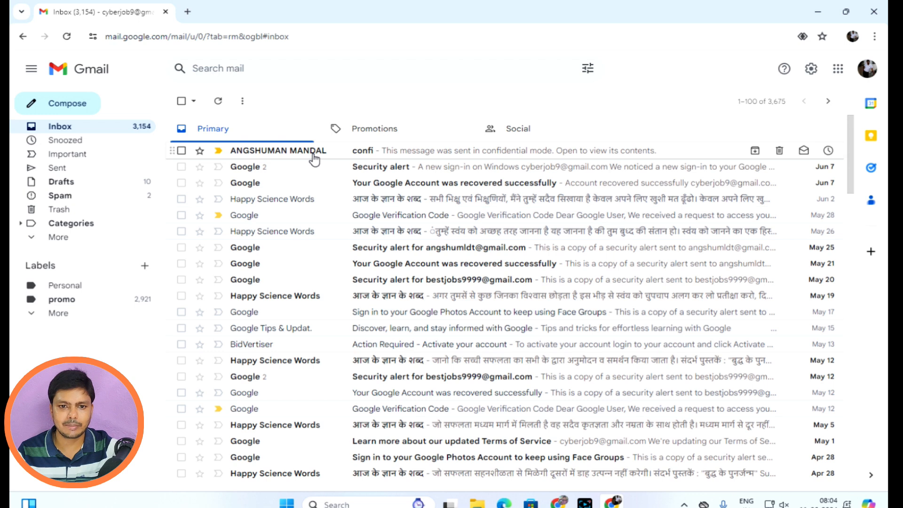
Open the 'confi' email and request a one-time passcode to view it
{"action": "left_click", "coordinate": [386, 151]}
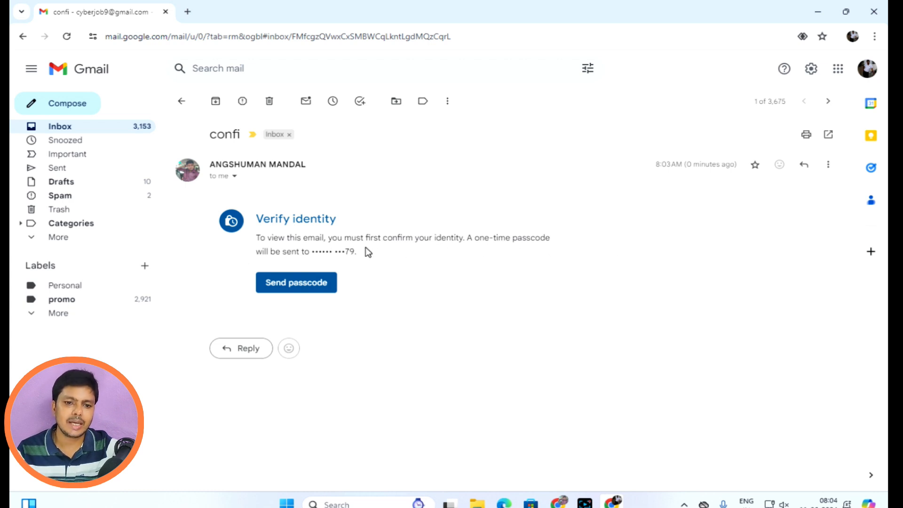
{"action": "left_click", "coordinate": [299, 283]}
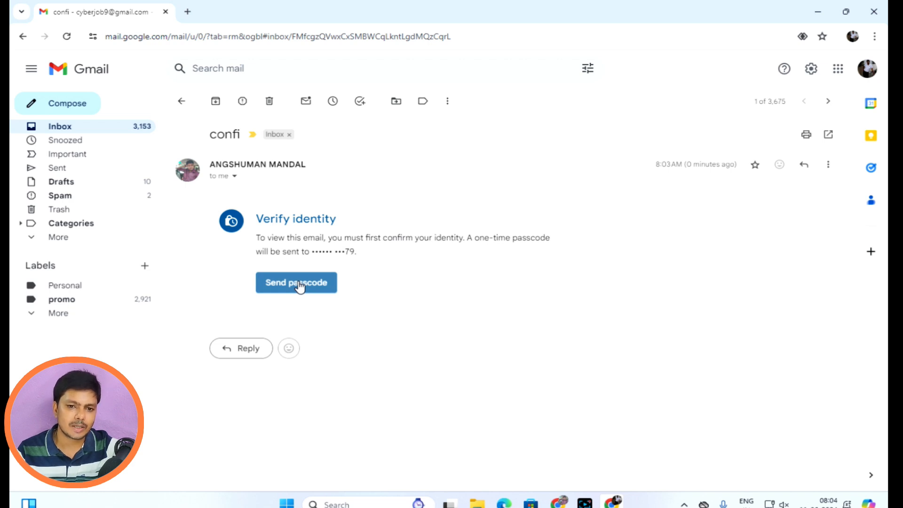
Unlock the 'confi' email with the SMS passcode, then glance at its three-dot menu
{"action": "left_click", "coordinate": [298, 284]}
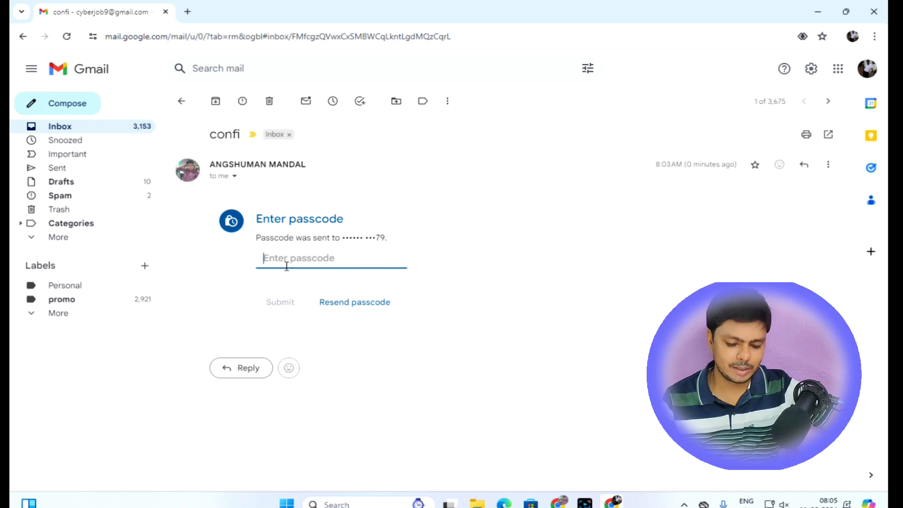
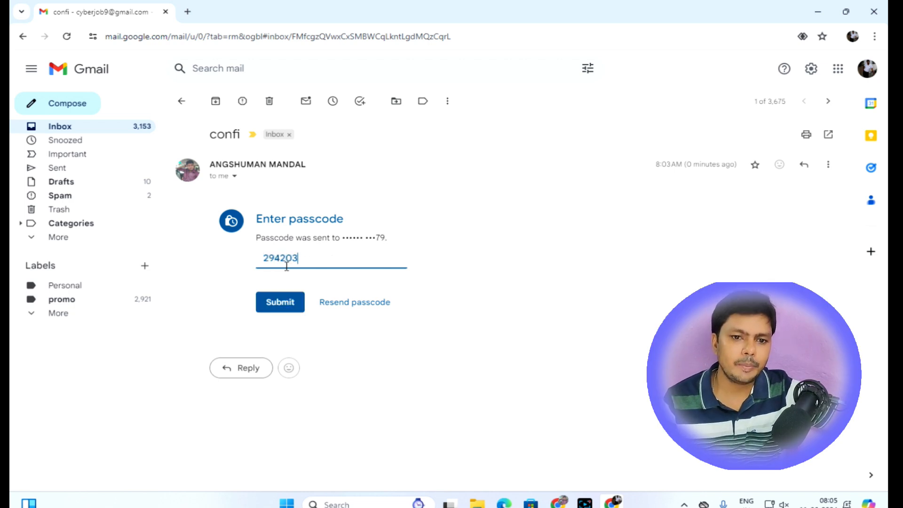
{"action": "left_click", "coordinate": [293, 303]}
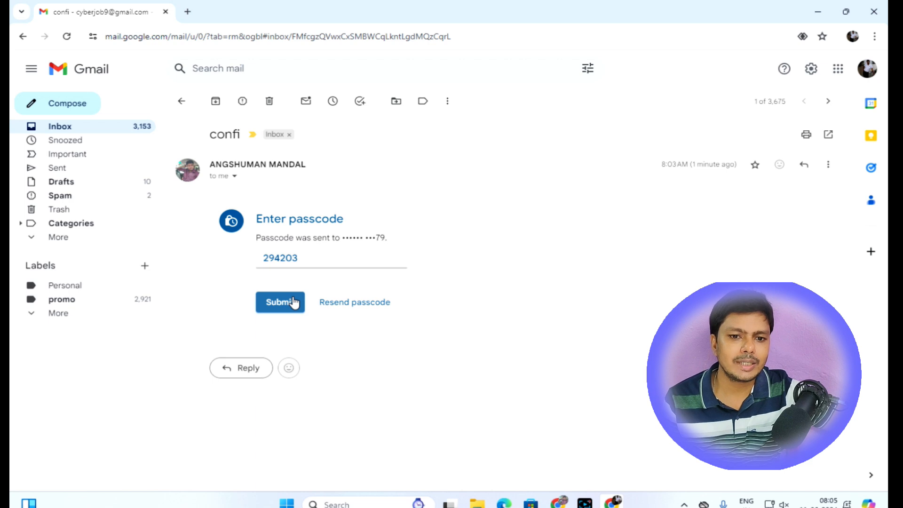
{"action": "left_click", "coordinate": [280, 306]}
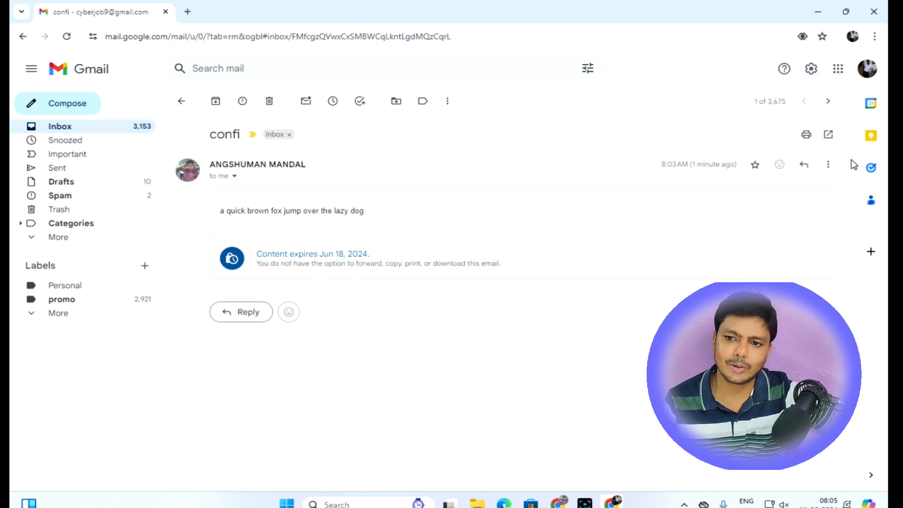
{"action": "left_click", "coordinate": [829, 168]}
{"action": "left_click", "coordinate": [830, 168]}
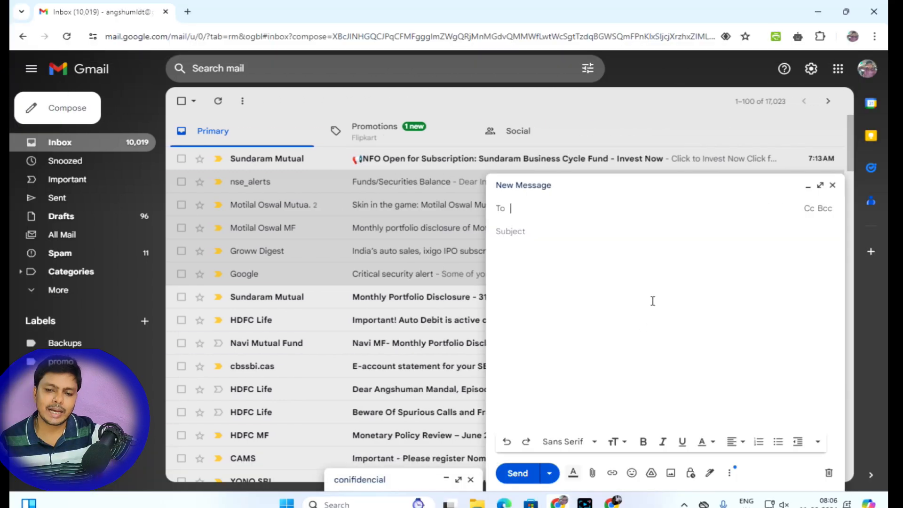
Address a new email to the suggested contact with subject 'hi' and body 'a quick brown fox jump over the lazy dog 4545'
{"action": "type", "text": "cy"}
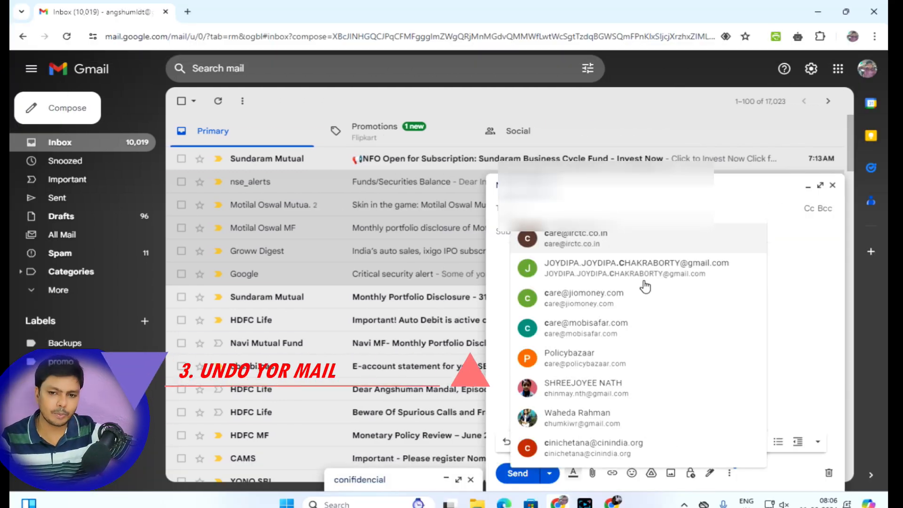
{"action": "left_click", "coordinate": [636, 253]}
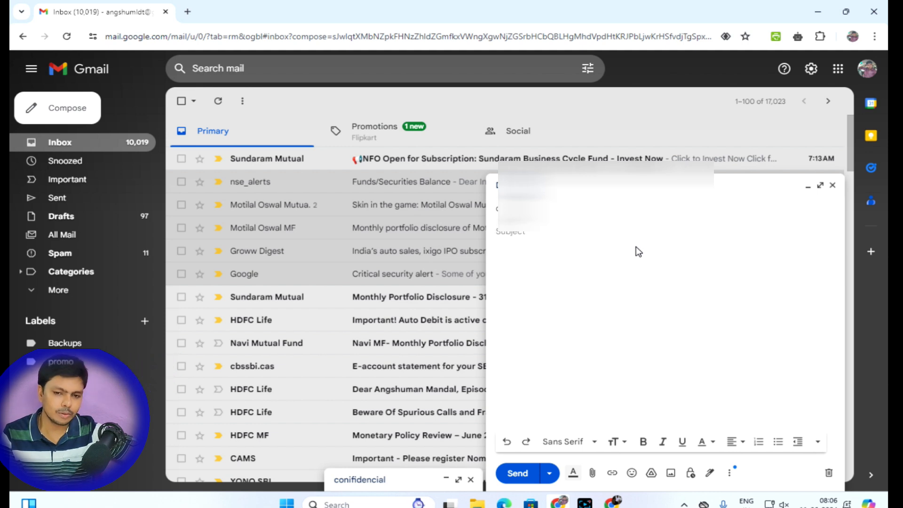
{"action": "type", "text": "hi"}
{"action": "left_click", "coordinate": [620, 276]}
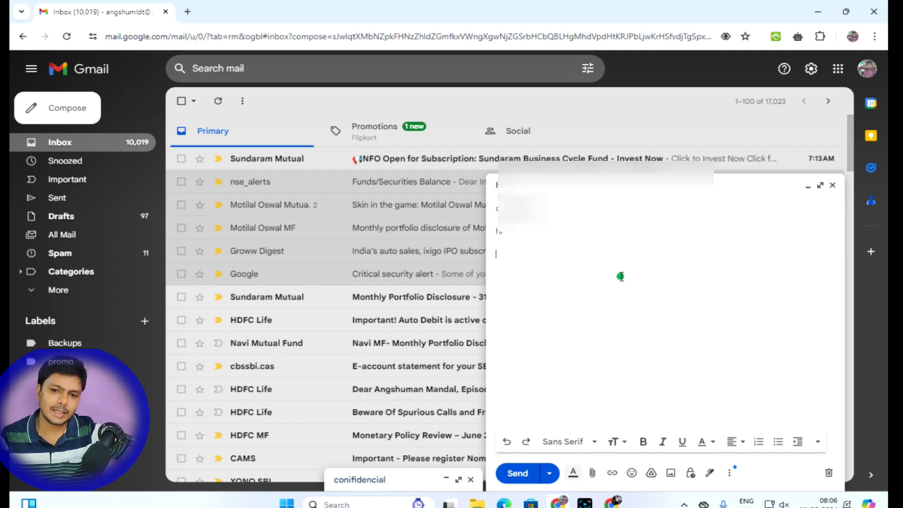
{"action": "type", "text": "a quick brown fox jump over the lazy dog "}
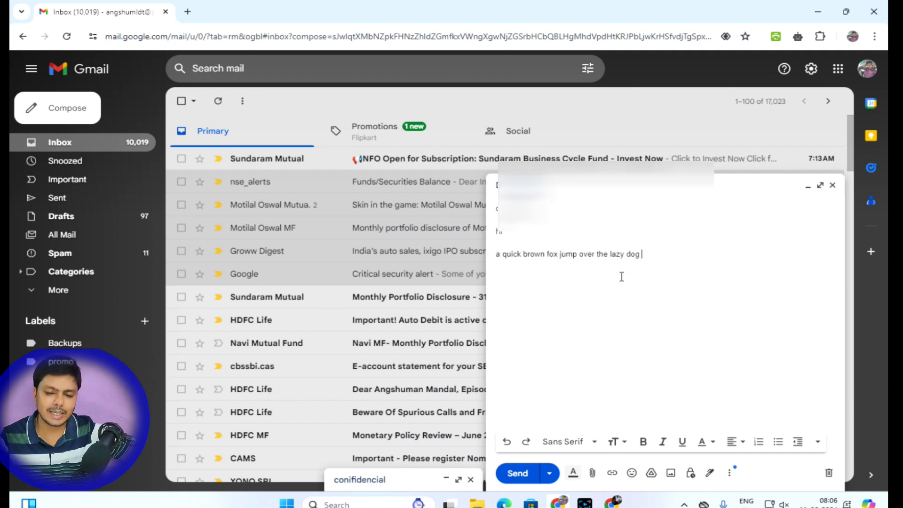
{"action": "type", "text": "4545"}
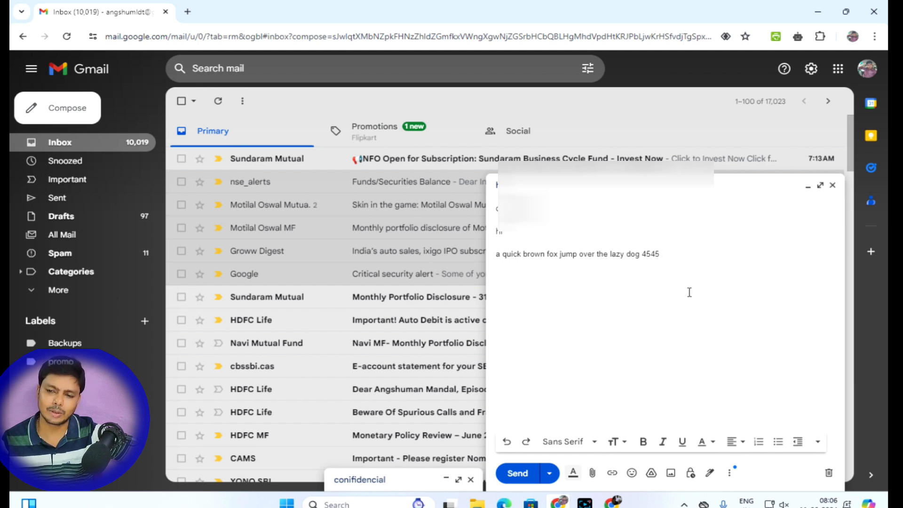
Minimize the 'hi' draft, set Undo Send's cancellation period to 30 seconds, and save the settings
{"action": "left_click", "coordinate": [813, 75]}
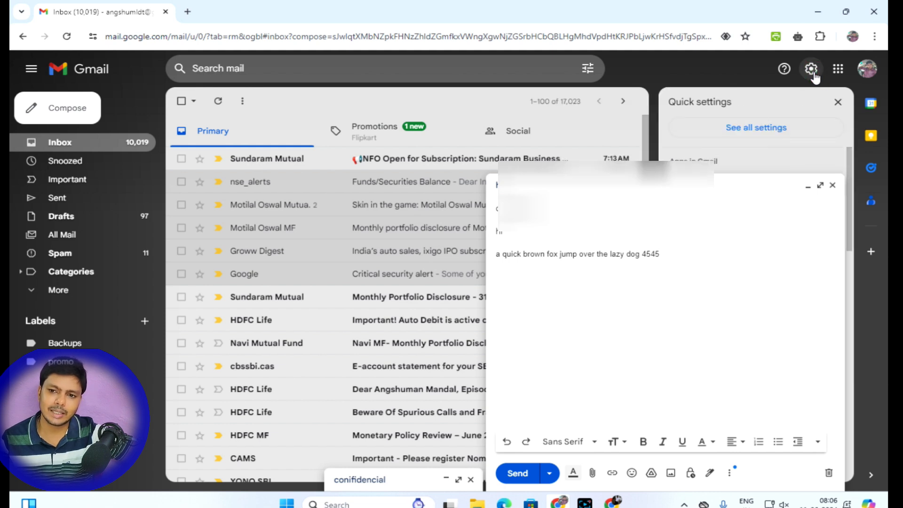
{"action": "left_click", "coordinate": [807, 186]}
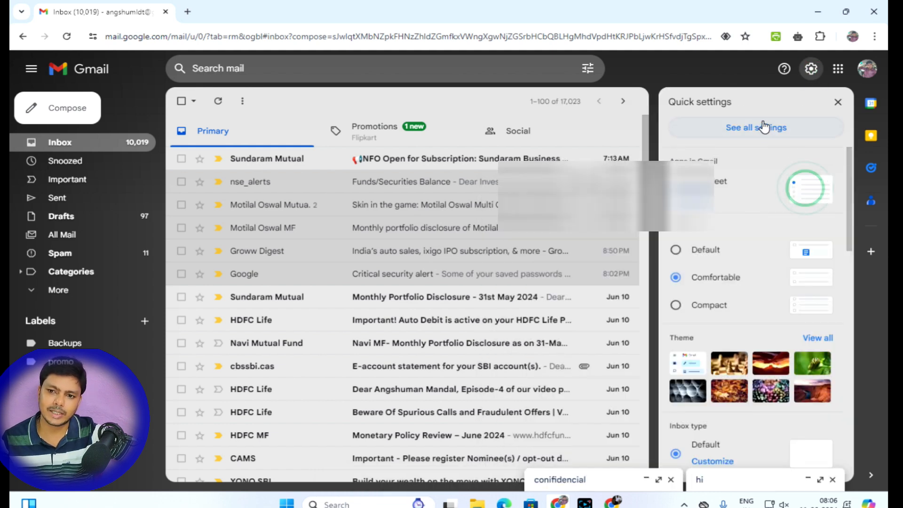
{"action": "left_click", "coordinate": [762, 134]}
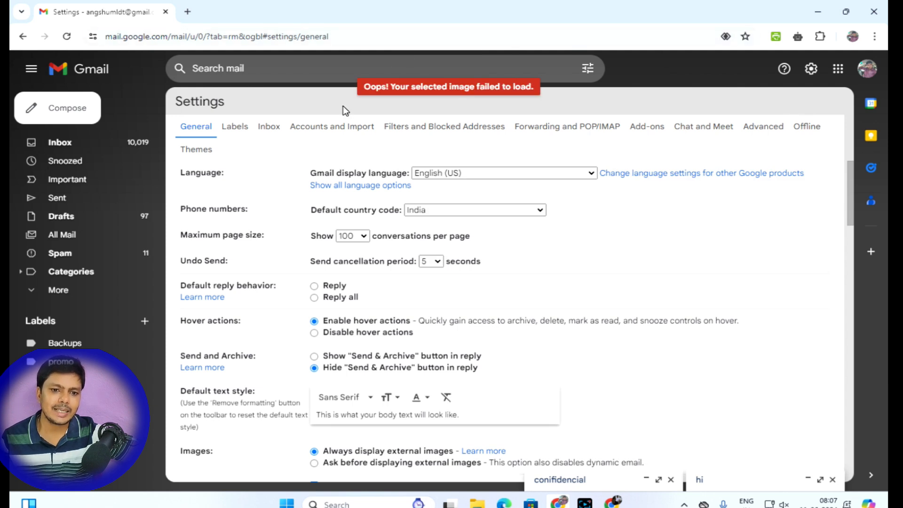
{"action": "left_click_drag", "start_coordinate": [177, 264], "coordinate": [228, 263]}
{"action": "left_click", "coordinate": [255, 260]}
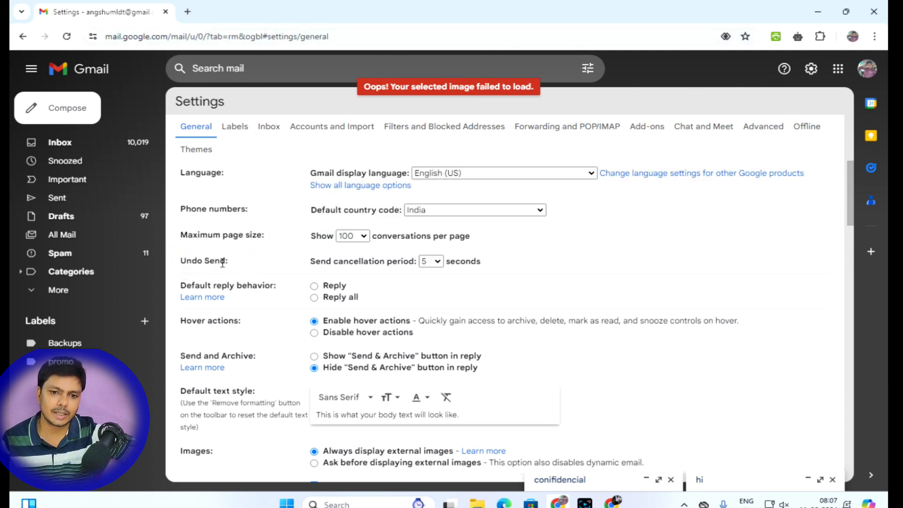
{"action": "left_click", "coordinate": [429, 261]}
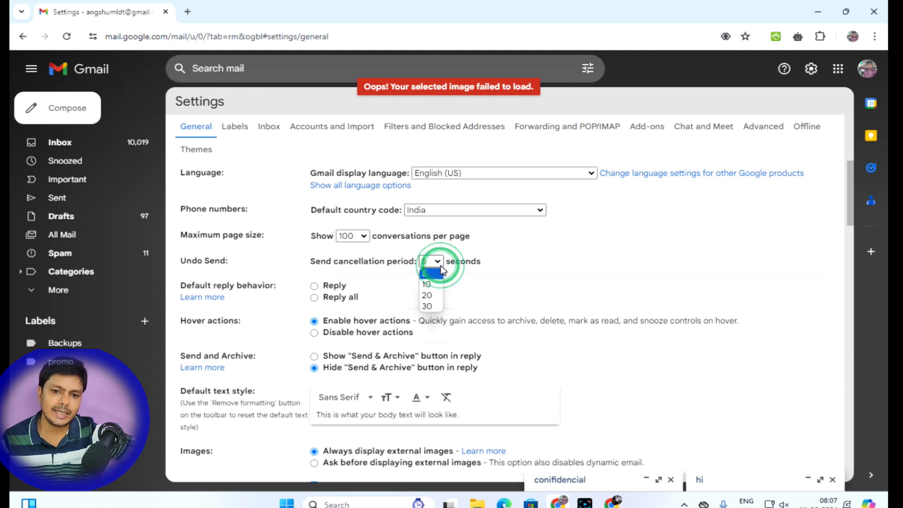
{"action": "left_click", "coordinate": [433, 307]}
{"action": "scroll", "coordinate": [540, 256], "scroll_direction": "down", "scroll_amount": 15}
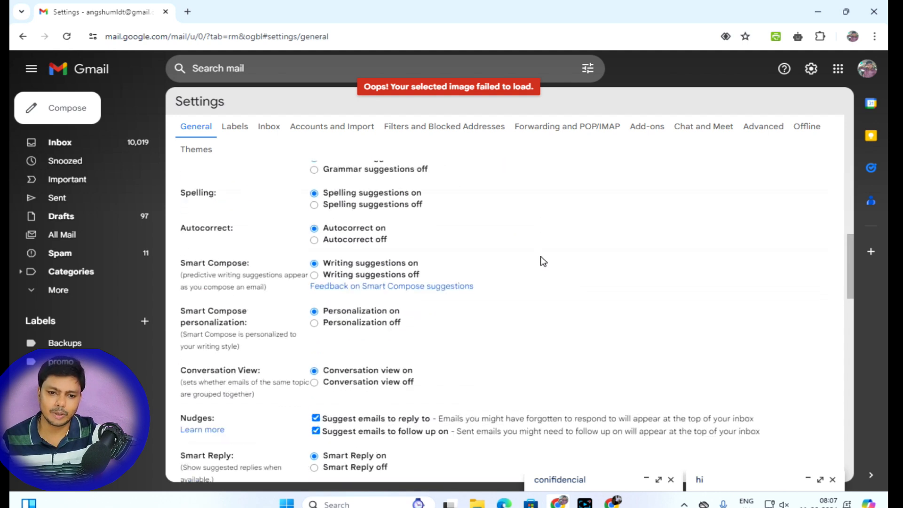
{"action": "scroll", "coordinate": [540, 256], "scroll_direction": "down", "scroll_amount": 10}
{"action": "left_click", "coordinate": [481, 419]}
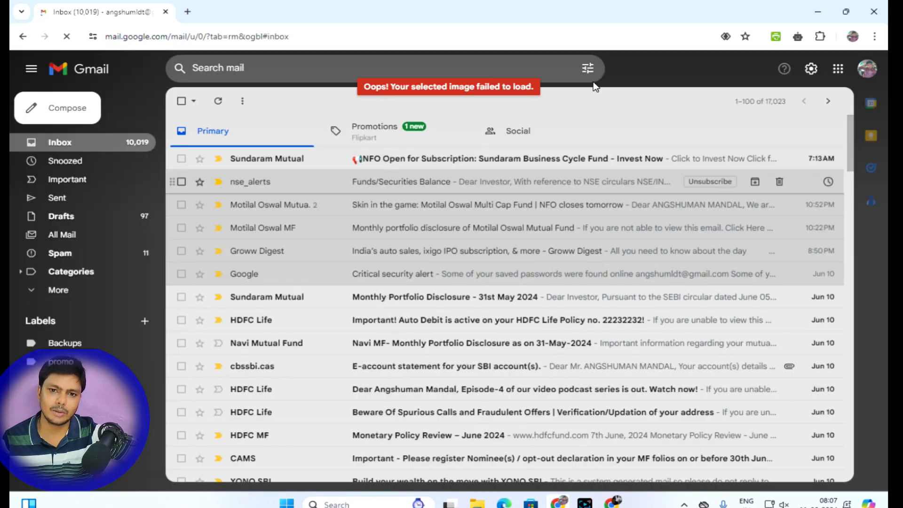
Start a new email to the suggested contact and write its body
{"action": "left_click", "coordinate": [44, 115]}
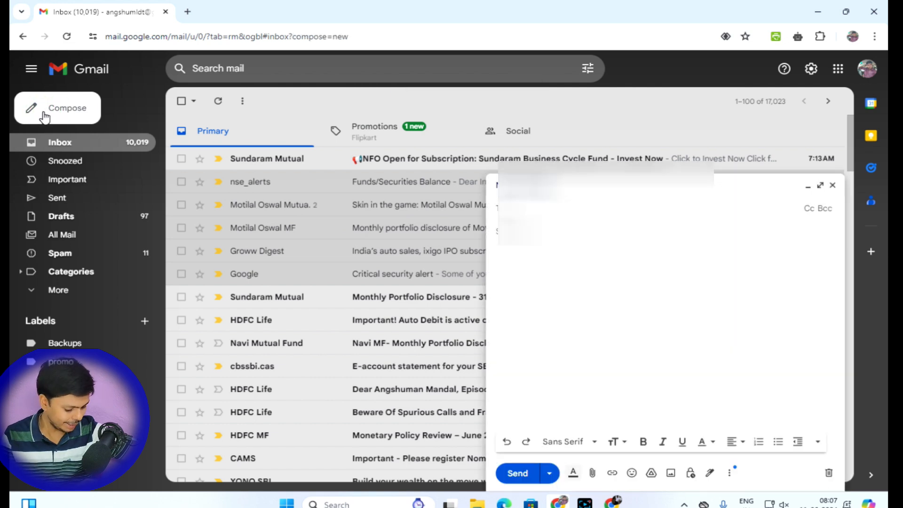
{"action": "type", "text": "cy"}
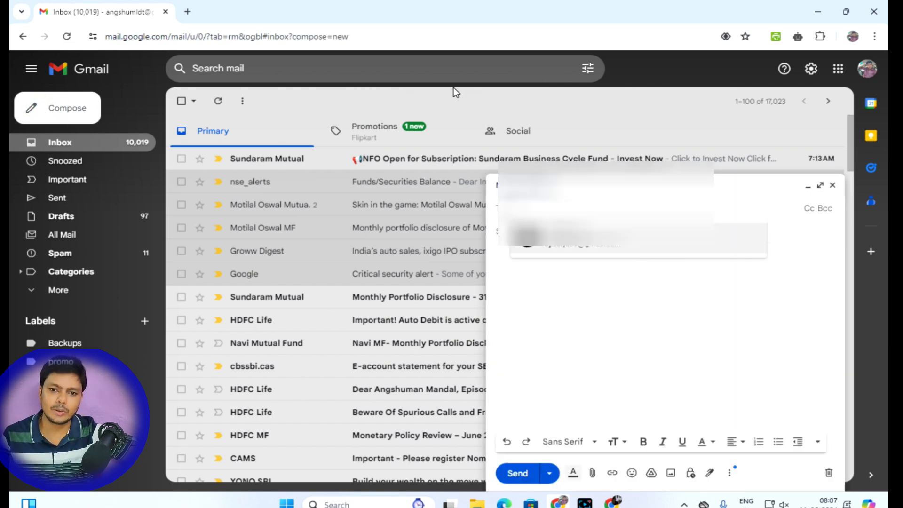
{"action": "left_click", "coordinate": [576, 247]}
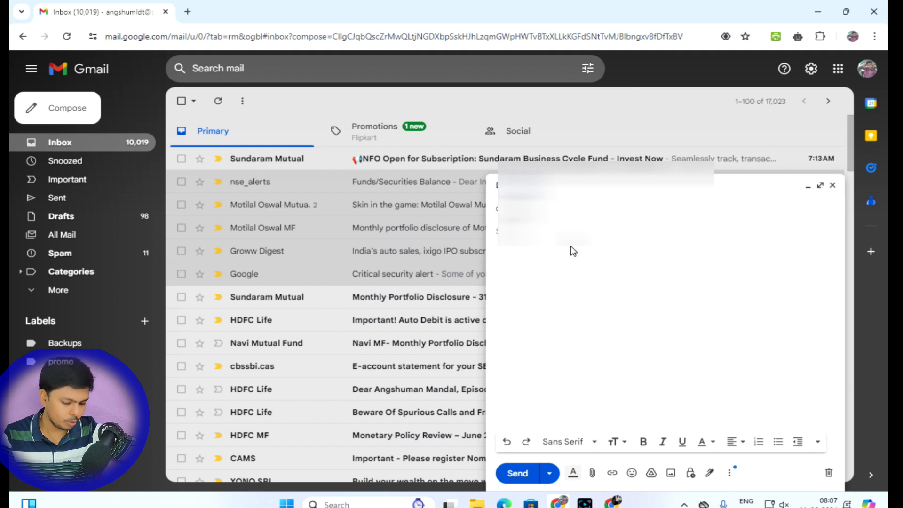
{"action": "left_click", "coordinate": [567, 285]}
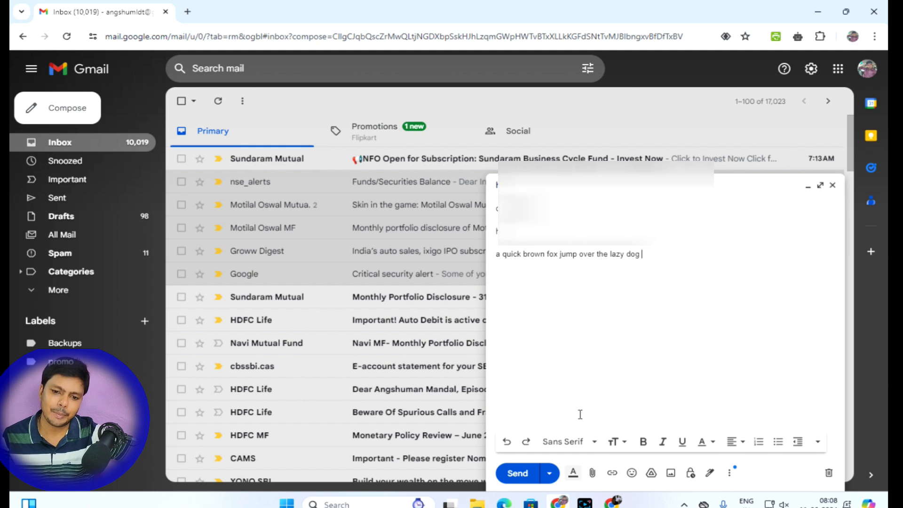
Send the email, then undo the send and close the reopened draft
{"action": "left_click", "coordinate": [517, 473]}
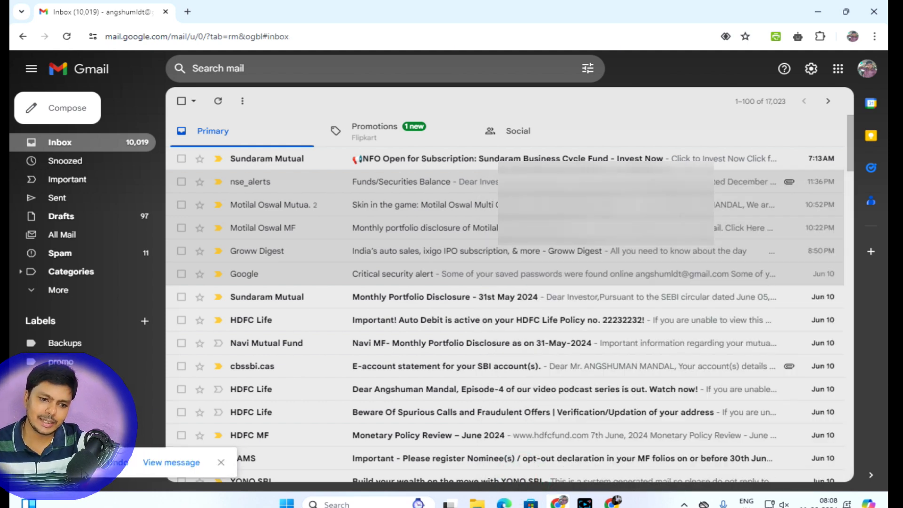
{"action": "left_click", "coordinate": [116, 469]}
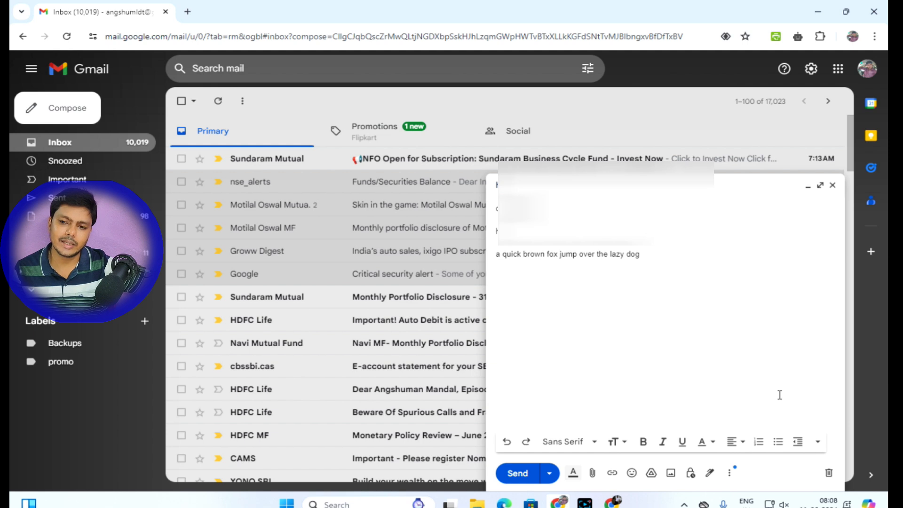
{"action": "key", "text": "Escape"}
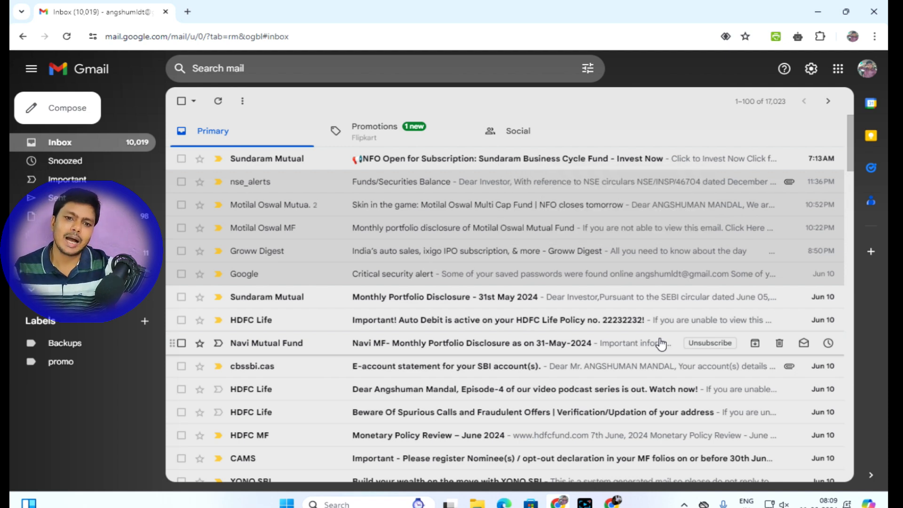
Open the Sundaram Mutual NFO email, begin forwarding it, then go back to the inbox
{"action": "left_click", "coordinate": [497, 160]}
{"action": "left_click", "coordinate": [830, 165]}
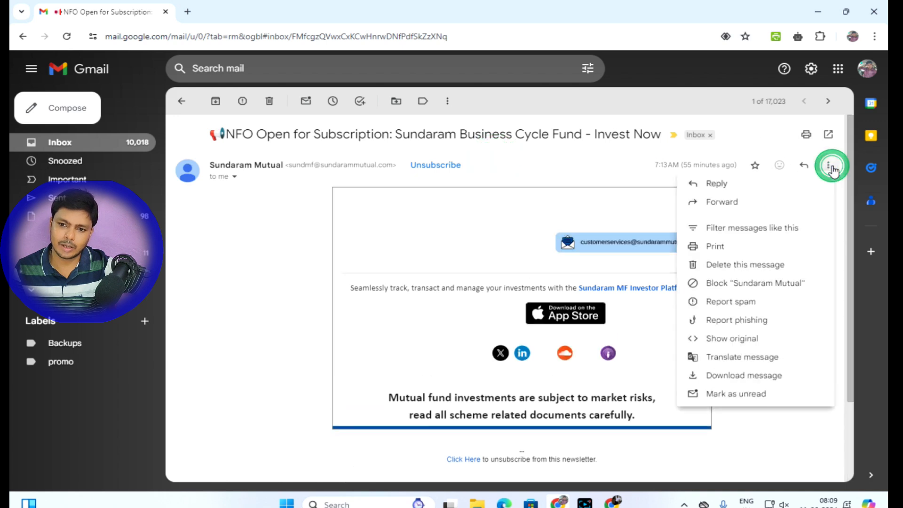
{"action": "left_click", "coordinate": [743, 207]}
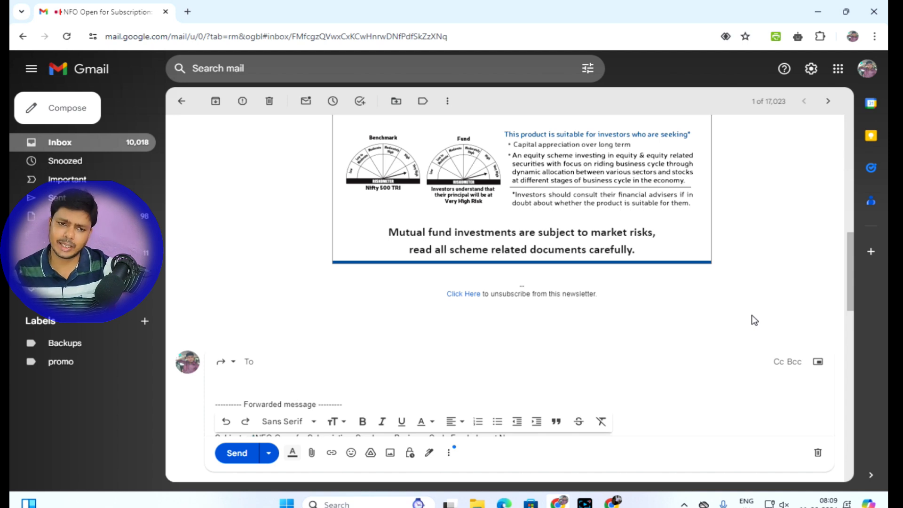
{"action": "left_click", "coordinate": [178, 102]}
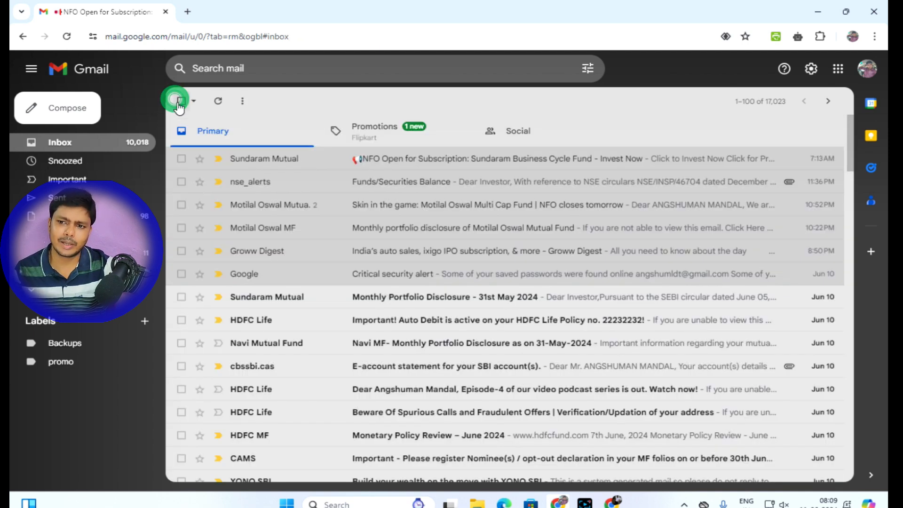
Go to Forwarding and POP/IMAP settings and open the Add a forwarding address dialog's input field
{"action": "left_click", "coordinate": [805, 76]}
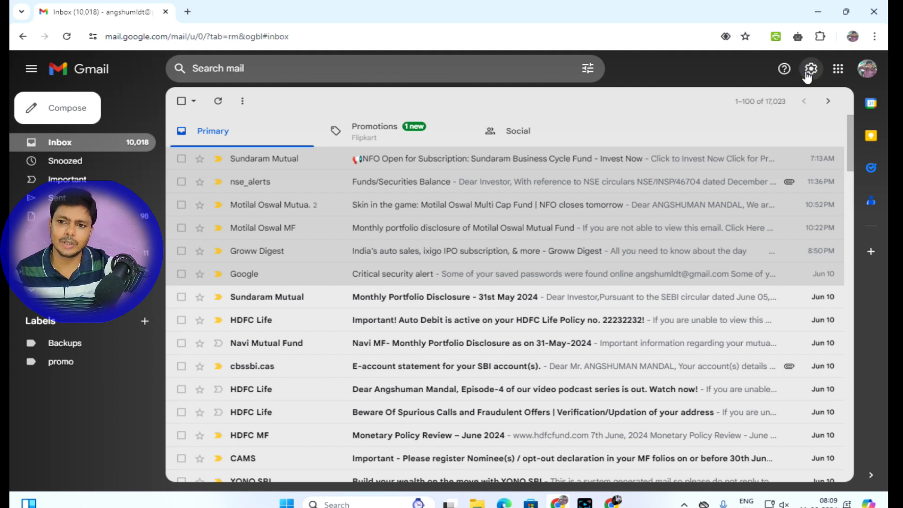
{"action": "left_click", "coordinate": [763, 127]}
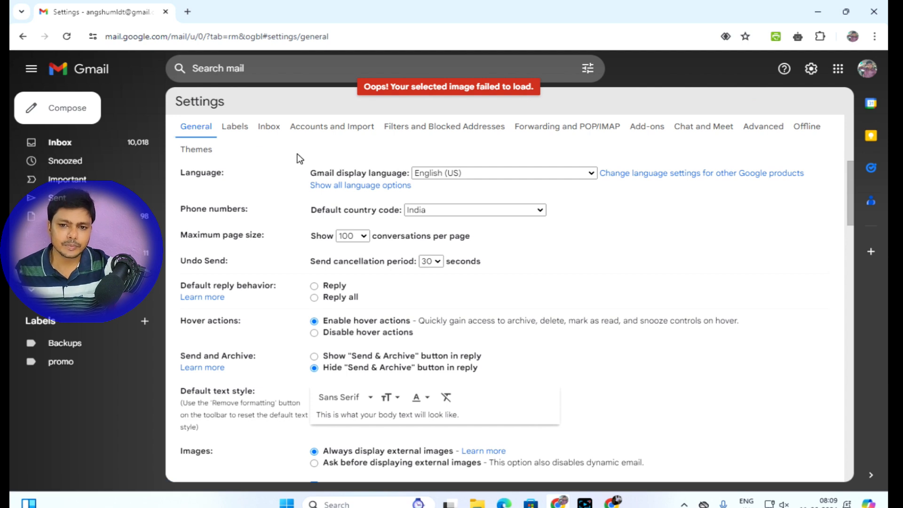
{"action": "left_click", "coordinate": [567, 127]}
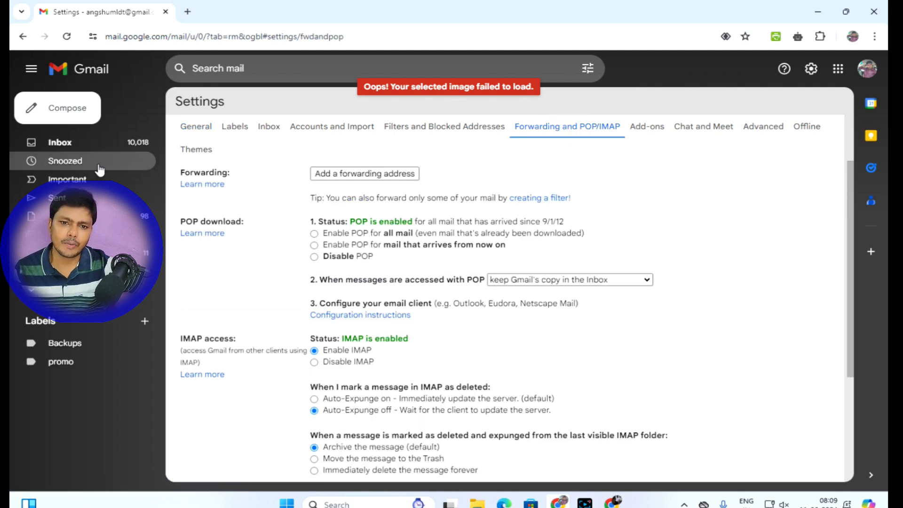
{"action": "left_click", "coordinate": [371, 177]}
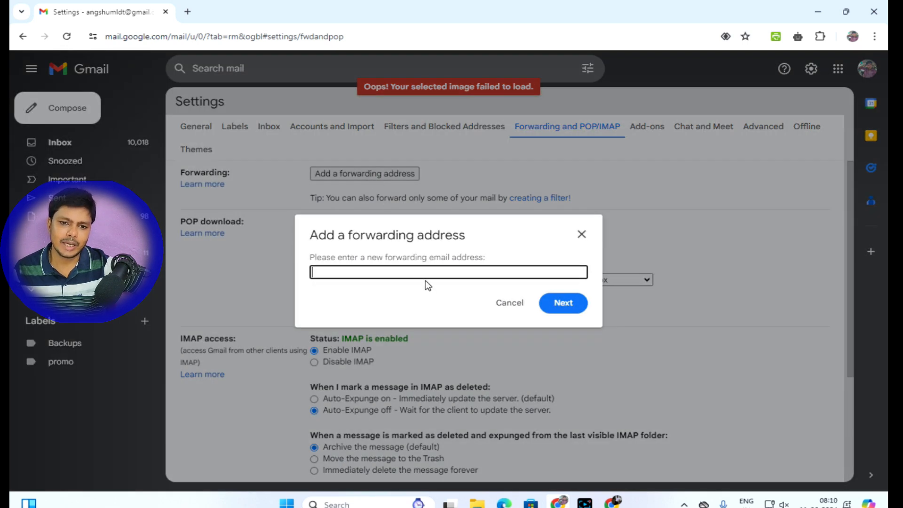
{"action": "left_click", "coordinate": [424, 276]}
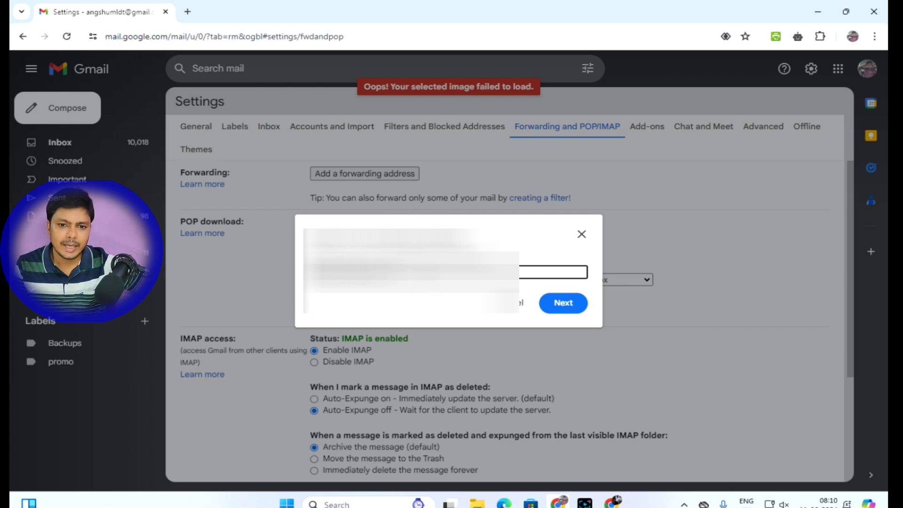
Confirm the new forwarding address through Next, Proceed and OK so a verification link is sent
{"action": "left_click", "coordinate": [565, 297]}
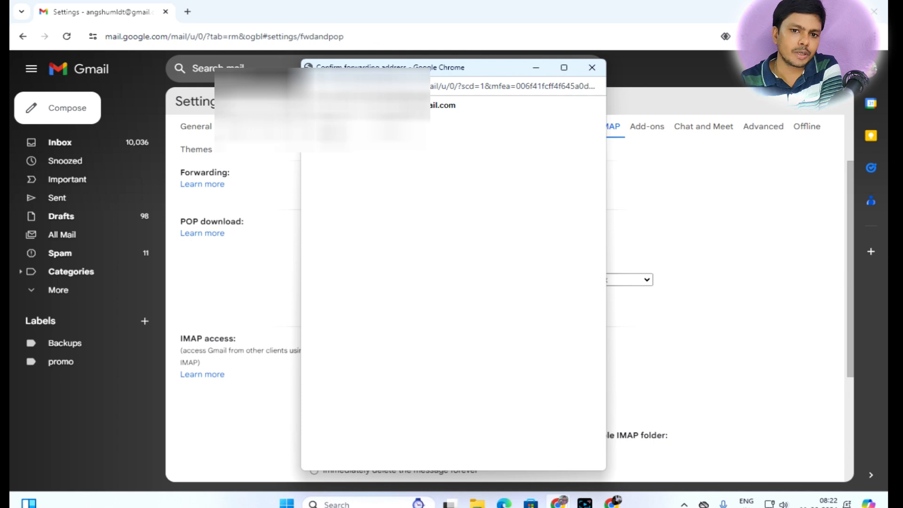
{"action": "left_click", "coordinate": [331, 132]}
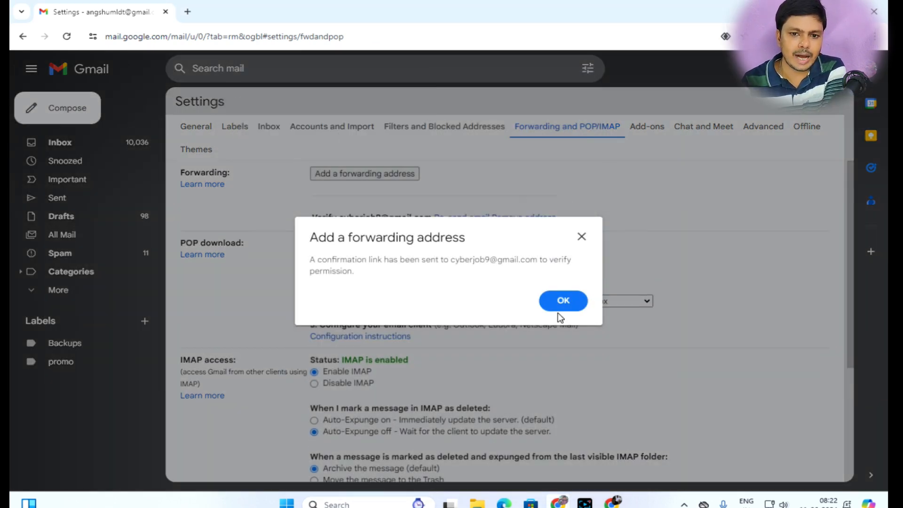
{"action": "left_click", "coordinate": [562, 309]}
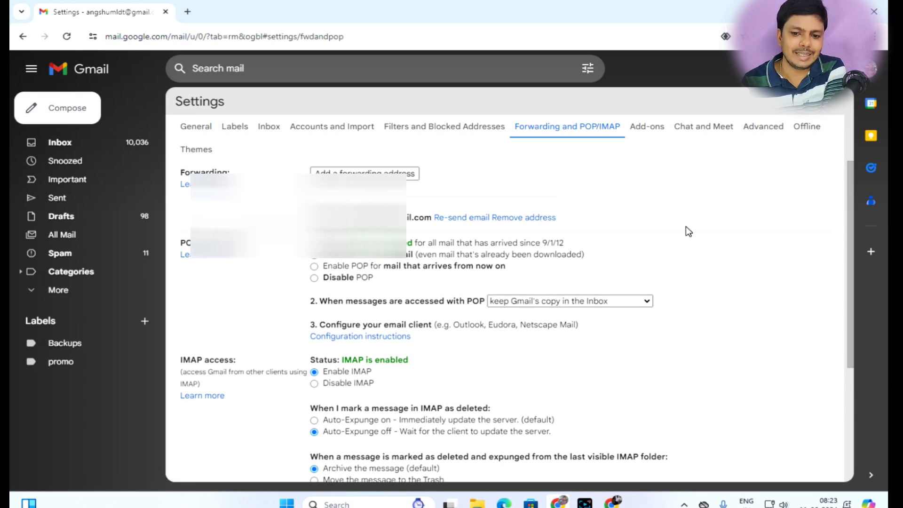
{"action": "mouse_move", "coordinate": [558, 503]}
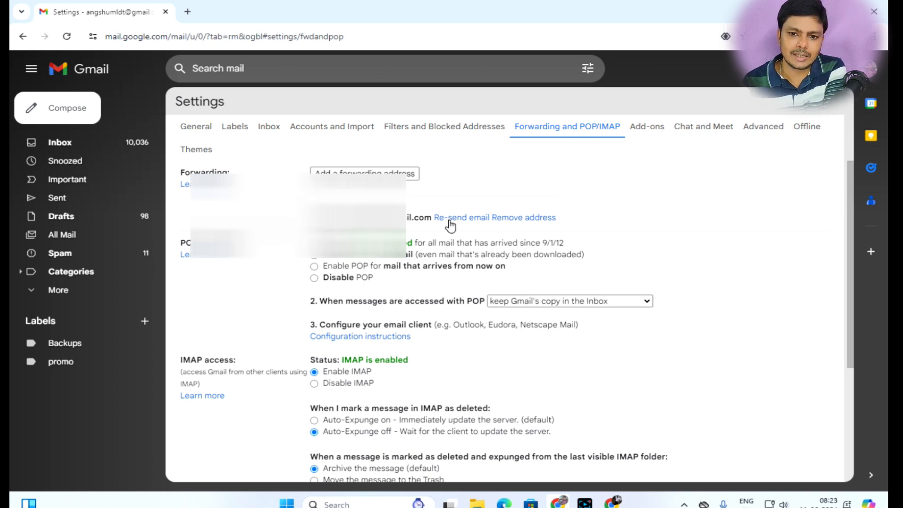
Remove the pending forwarding address, confirm the removal, and return to the Inbox
{"action": "left_click", "coordinate": [509, 220]}
{"action": "left_click", "coordinate": [541, 297]}
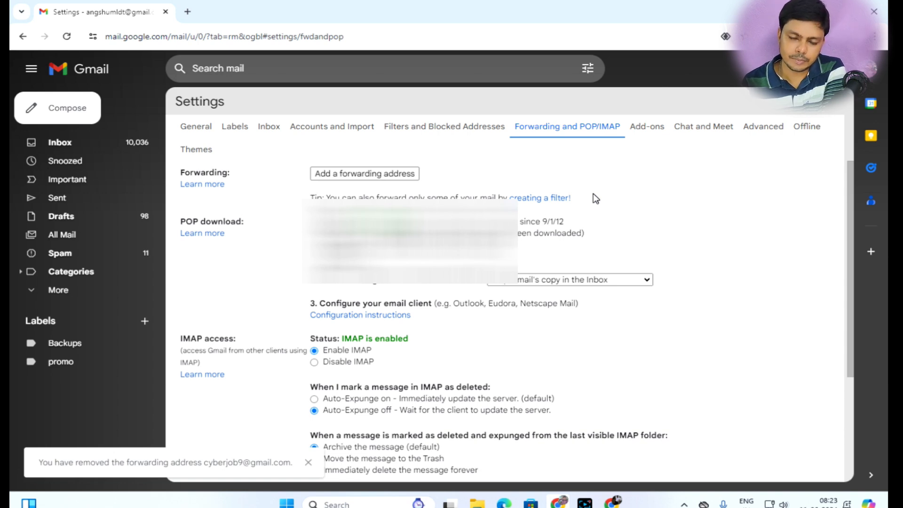
{"action": "left_click", "coordinate": [56, 142]}
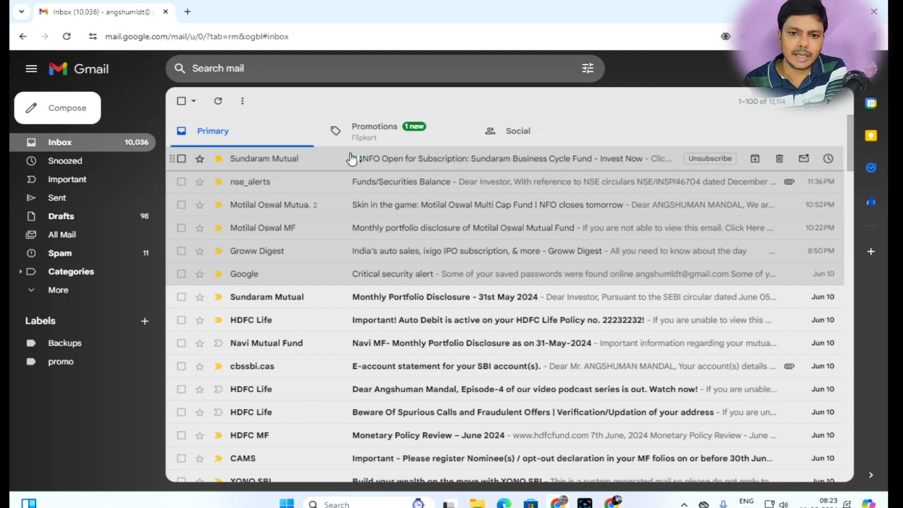
Read the Sundaram Mutual NFO, nse_alerts, Sundaram portfolio and HDFC Life auto debit emails, then open quick settings
{"action": "left_click", "coordinate": [447, 165]}
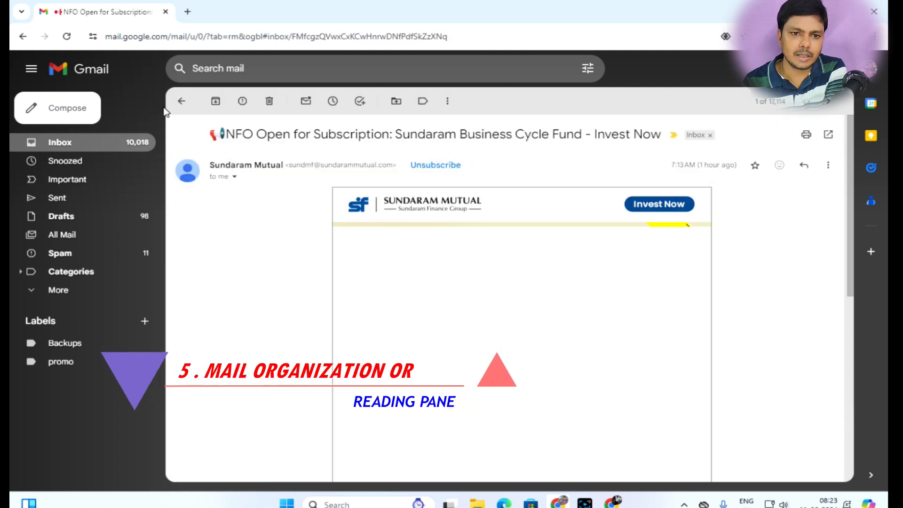
{"action": "left_click", "coordinate": [181, 101]}
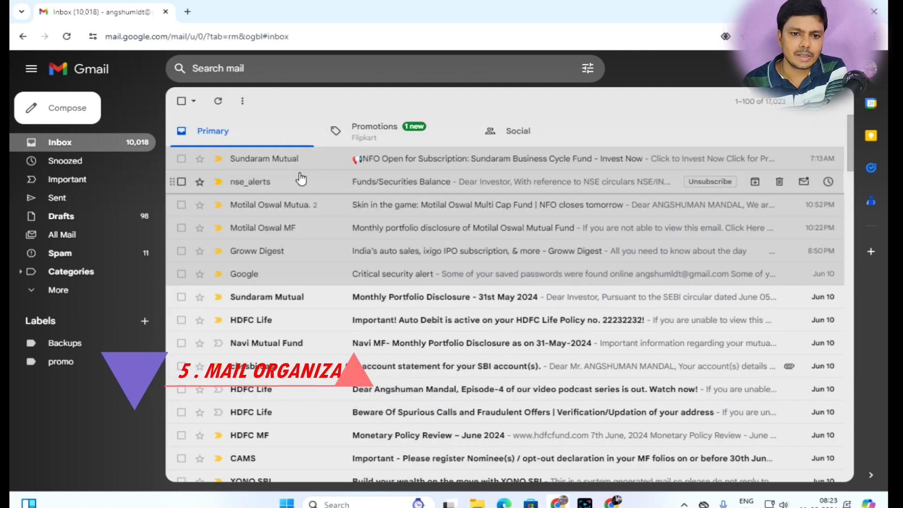
{"action": "left_click", "coordinate": [408, 182]}
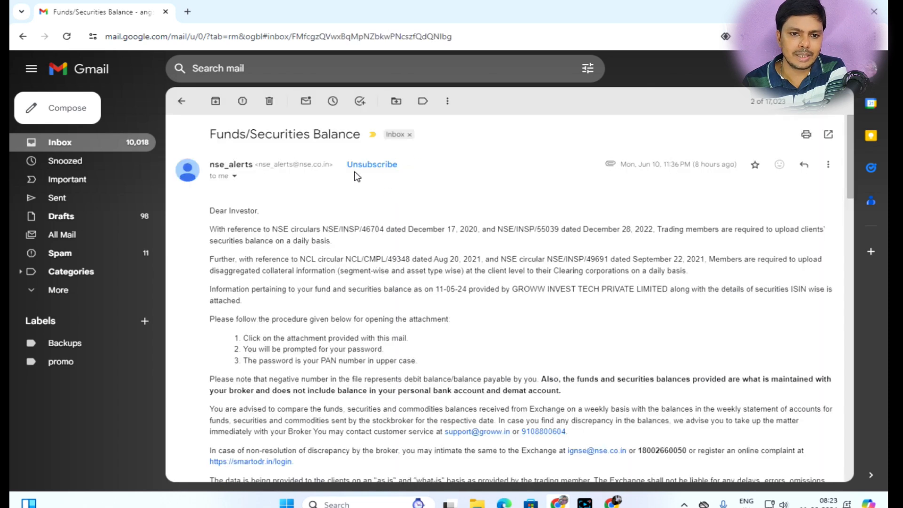
{"action": "left_click", "coordinate": [181, 103]}
{"action": "left_click", "coordinate": [309, 298]}
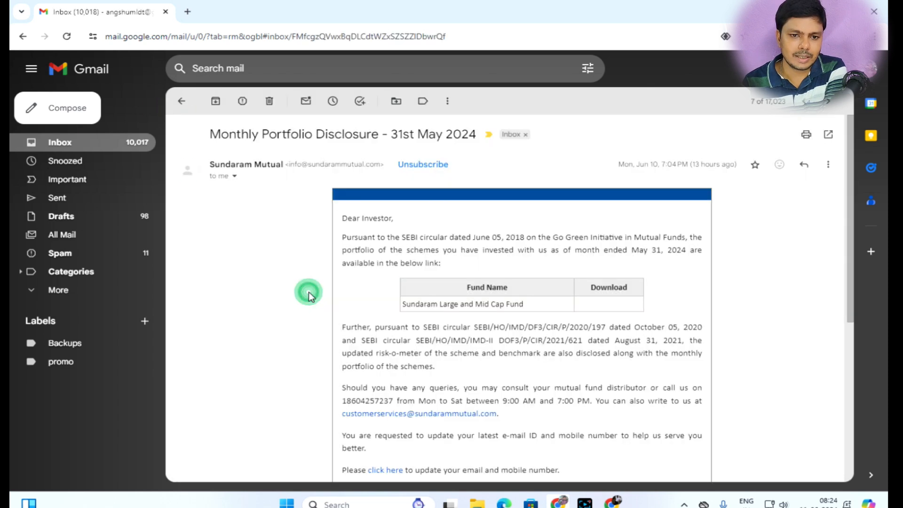
{"action": "left_click", "coordinate": [179, 99]}
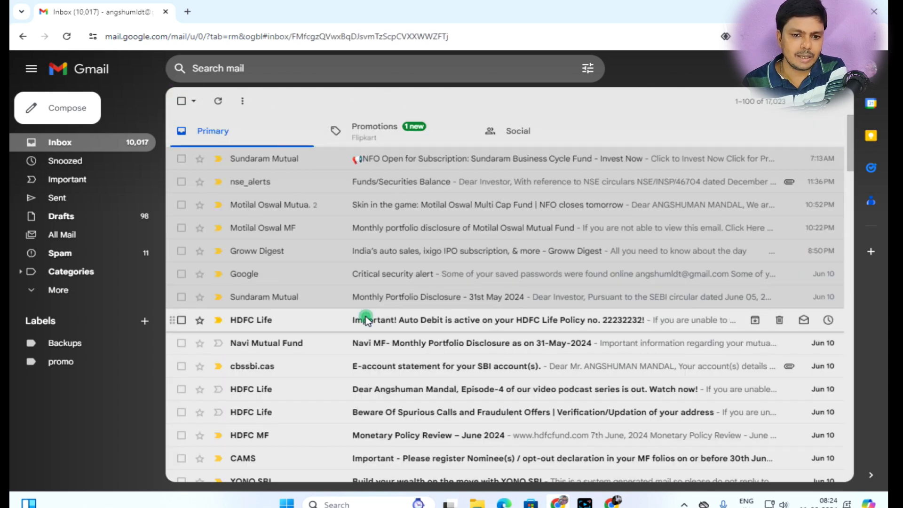
{"action": "left_click", "coordinate": [365, 318]}
{"action": "left_click", "coordinate": [174, 109]}
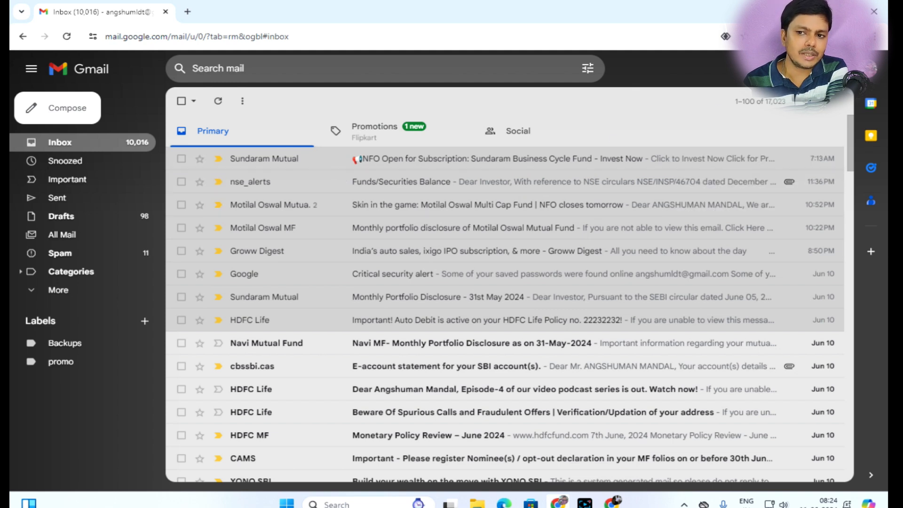
{"action": "left_click", "coordinate": [804, 66]}
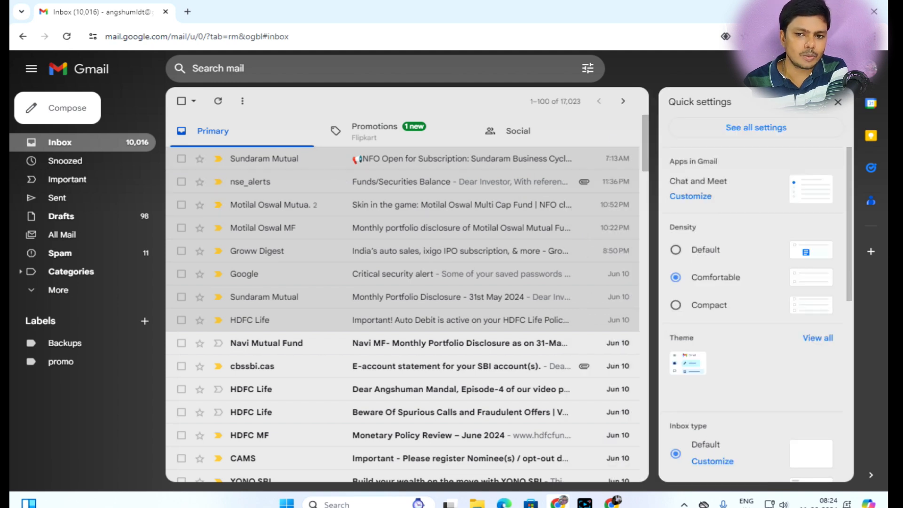
In Inbox settings, enable the reading pane set to Right of inbox and save
{"action": "left_click", "coordinate": [762, 129]}
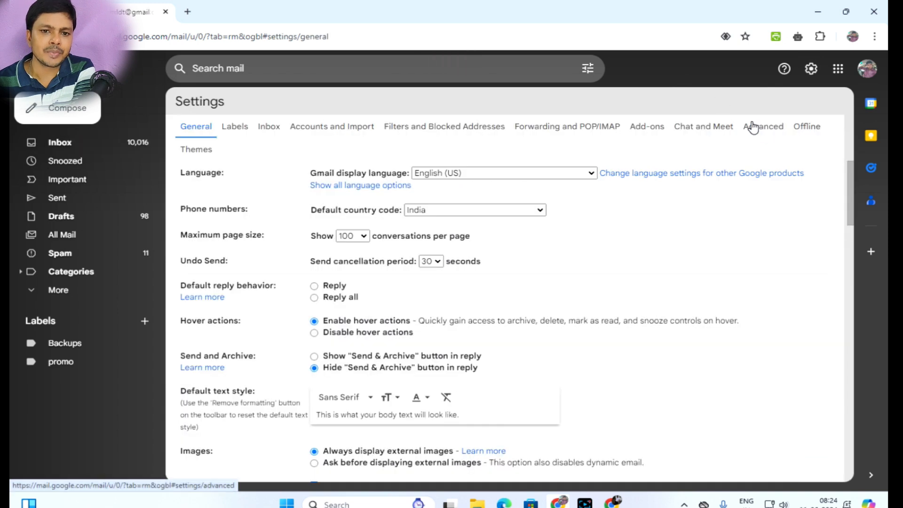
{"action": "left_click", "coordinate": [280, 129]}
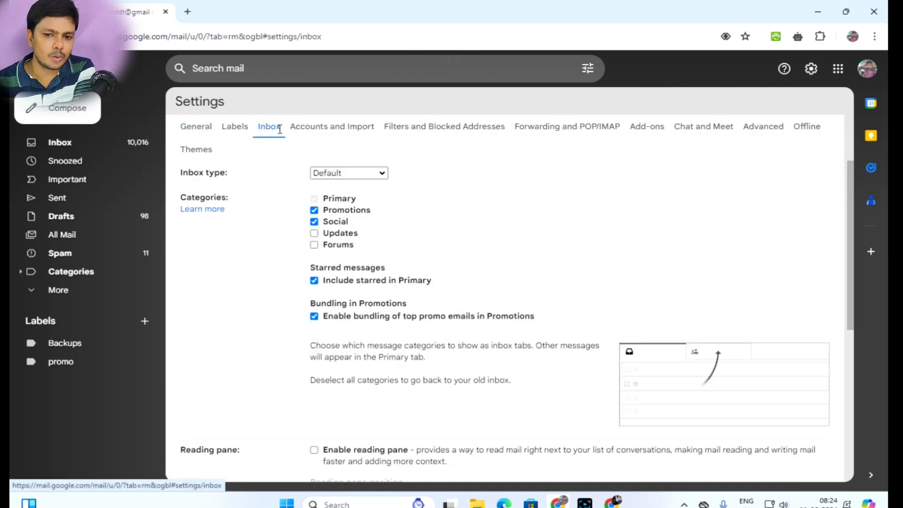
{"action": "scroll", "coordinate": [544, 296], "scroll_direction": "down", "scroll_amount": 5}
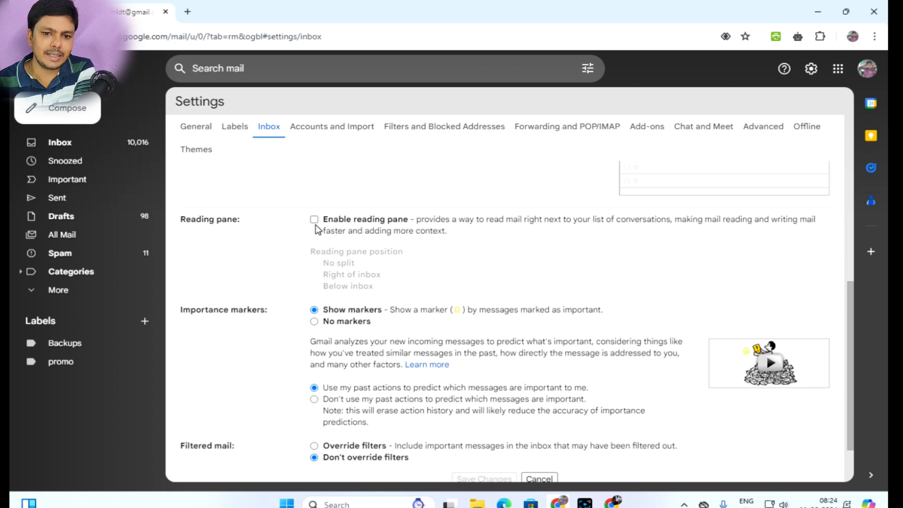
{"action": "left_click", "coordinate": [314, 220]}
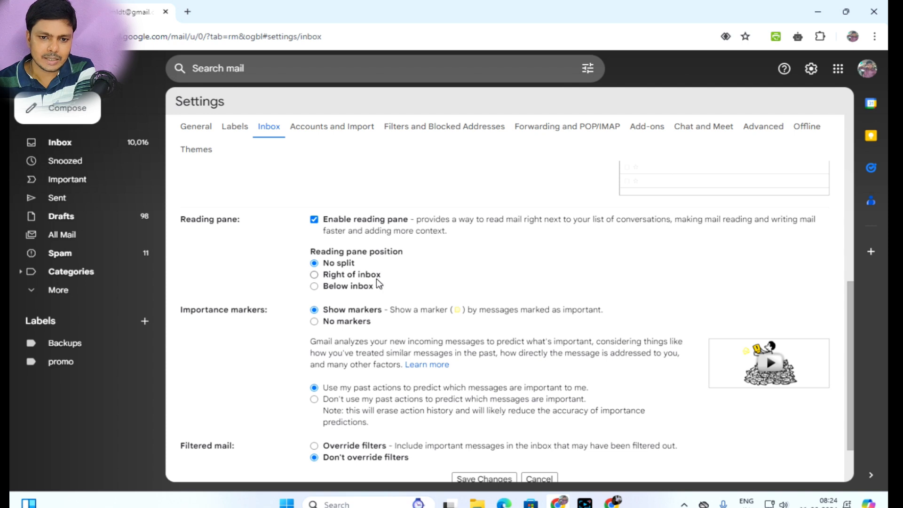
{"action": "left_click", "coordinate": [314, 275]}
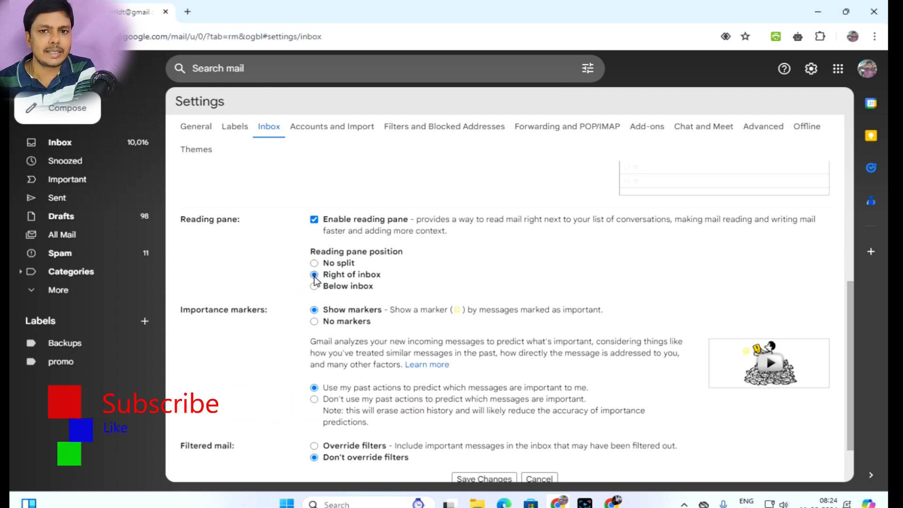
{"action": "scroll", "coordinate": [314, 279], "scroll_direction": "down", "scroll_amount": 2}
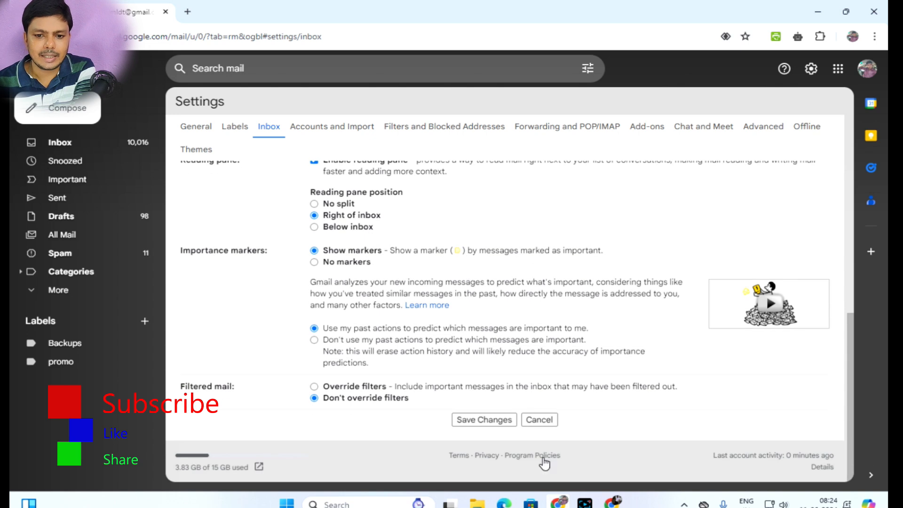
{"action": "left_click", "coordinate": [492, 421]}
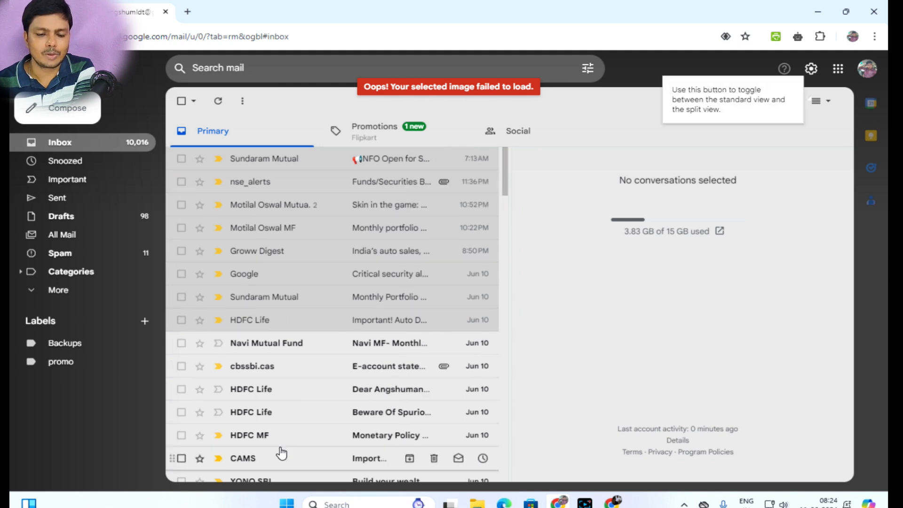
Preview the Navi, SBI, HDFC Life, Groww, Motilal Oswal, nse_alerts and Axis emails, ending on YONO SBI
{"action": "left_click", "coordinate": [282, 341]}
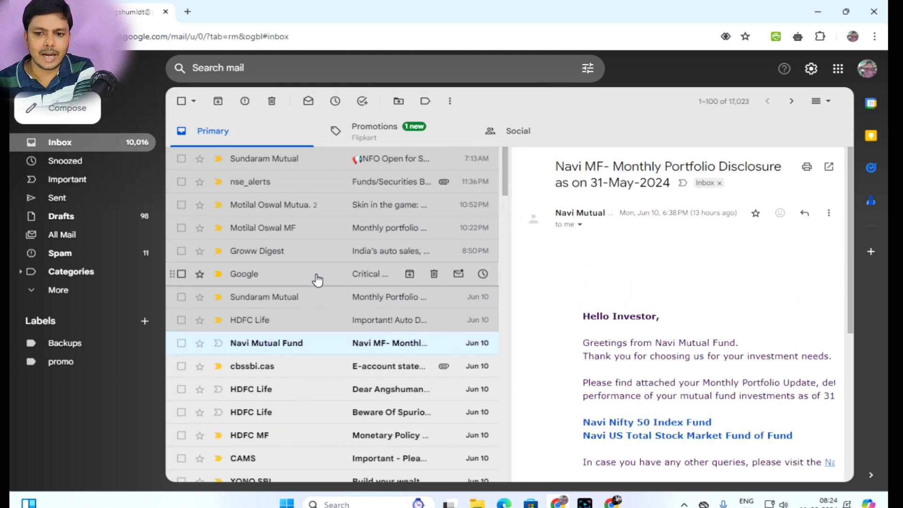
{"action": "left_click", "coordinate": [315, 365]}
{"action": "left_click", "coordinate": [299, 407]}
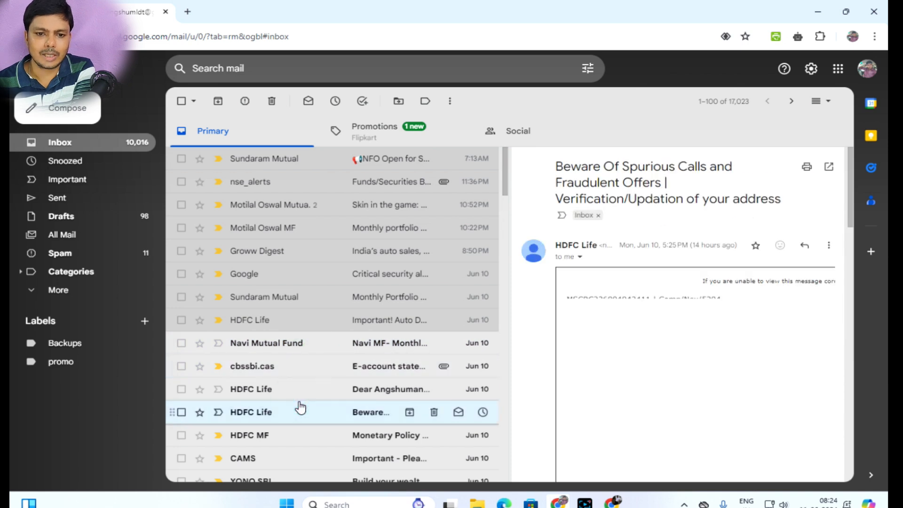
{"action": "left_click", "coordinate": [303, 252]}
{"action": "left_click", "coordinate": [303, 205]}
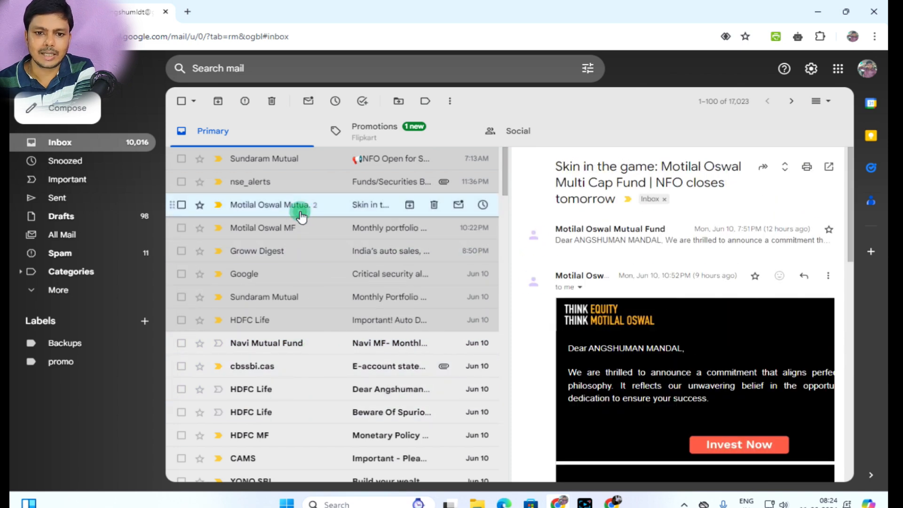
{"action": "left_click", "coordinate": [303, 184]}
{"action": "left_click", "coordinate": [313, 315]}
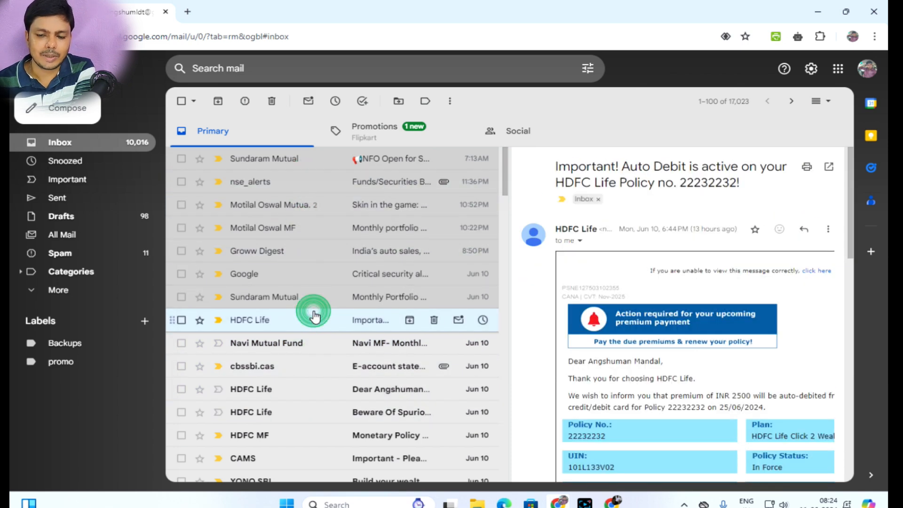
{"action": "scroll", "coordinate": [315, 317], "scroll_direction": "down", "scroll_amount": 3}
{"action": "left_click", "coordinate": [308, 359]}
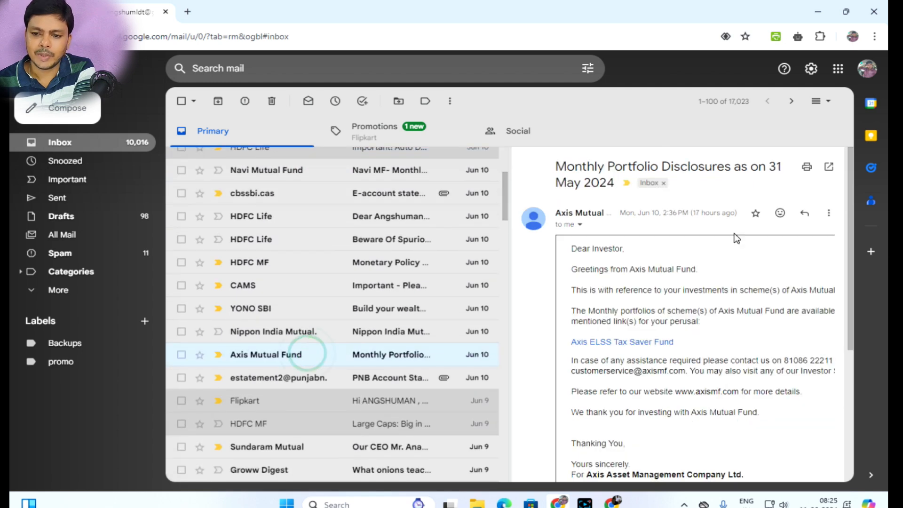
{"action": "scroll", "coordinate": [757, 258], "scroll_direction": "down", "scroll_amount": 5}
{"action": "scroll", "coordinate": [758, 257], "scroll_direction": "up", "scroll_amount": 5}
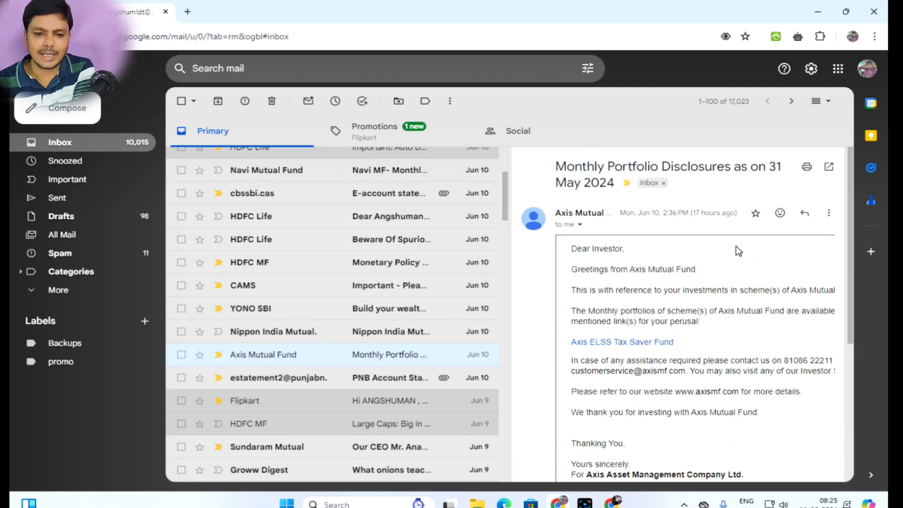
{"action": "left_click", "coordinate": [264, 309]}
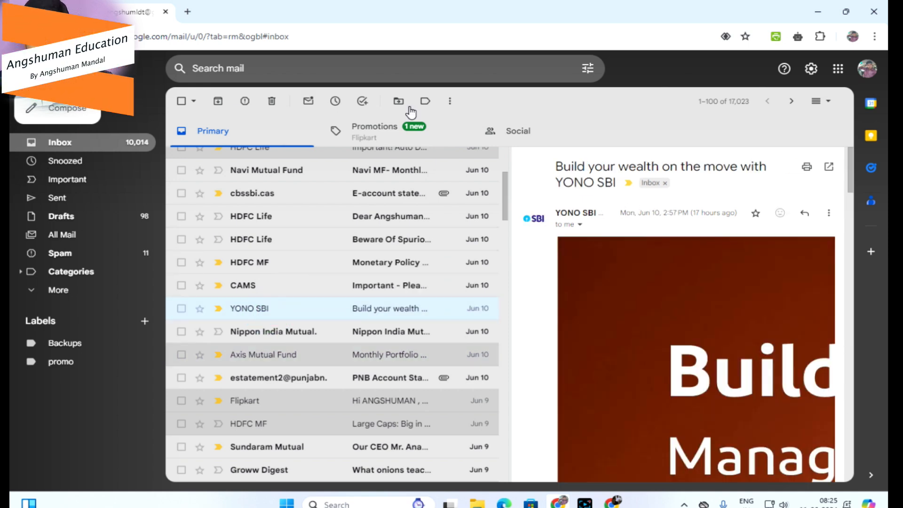
Disable the reading pane in the Inbox settings and save the change
{"action": "left_click", "coordinate": [816, 75]}
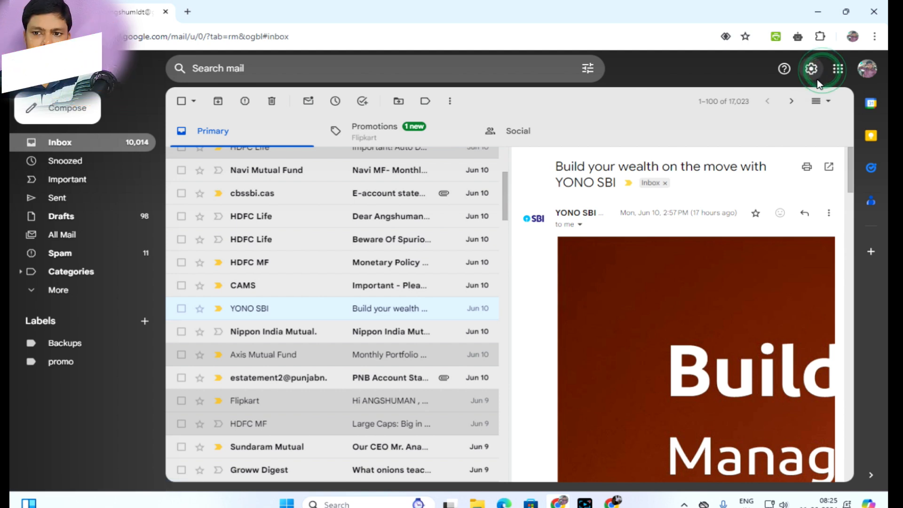
{"action": "left_click", "coordinate": [743, 127]}
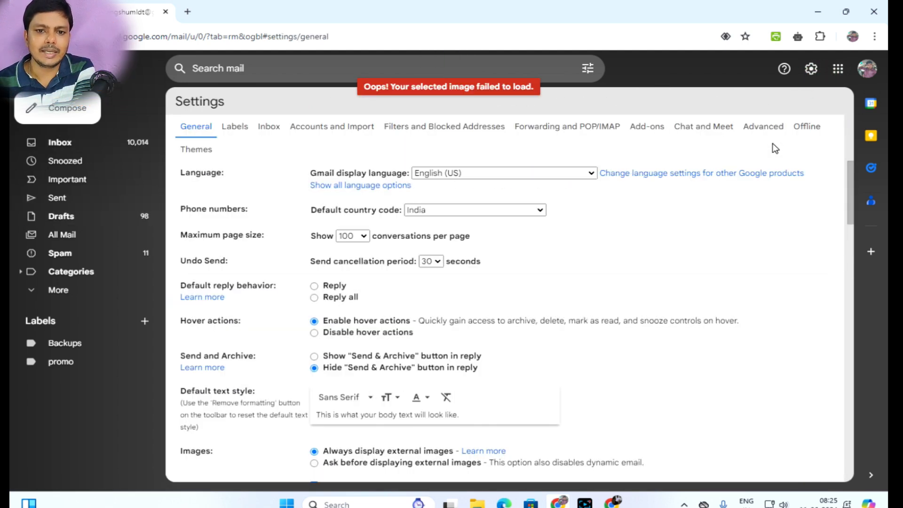
{"action": "left_click", "coordinate": [262, 127]}
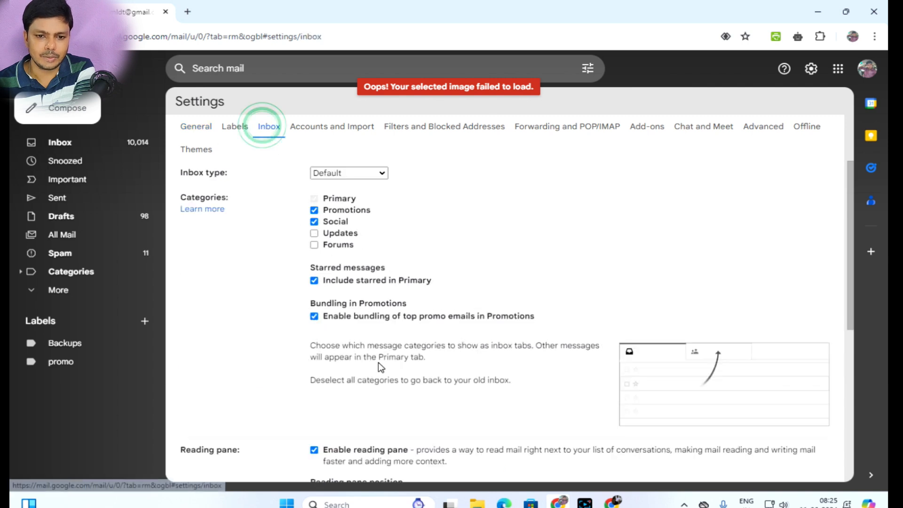
{"action": "scroll", "coordinate": [378, 362], "scroll_direction": "down", "scroll_amount": 2}
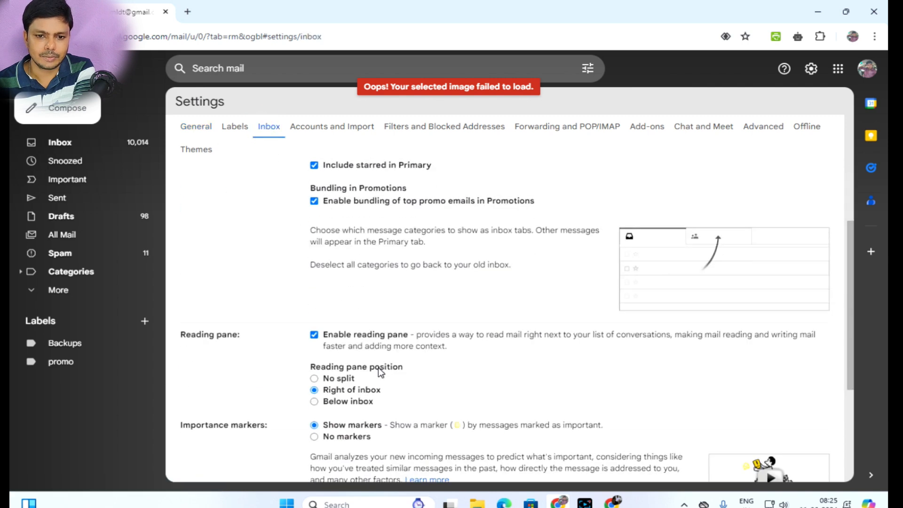
{"action": "left_click", "coordinate": [314, 336]}
{"action": "scroll", "coordinate": [696, 390], "scroll_direction": "down", "scroll_amount": 4}
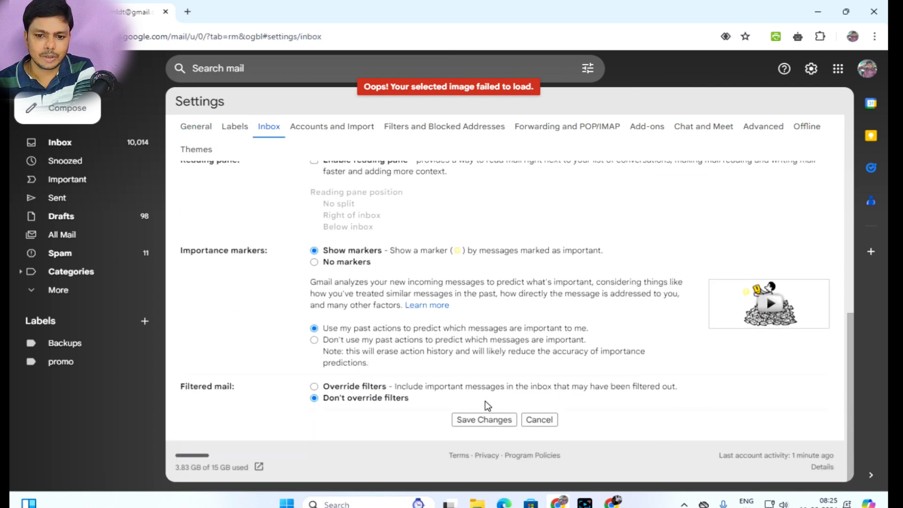
{"action": "left_click", "coordinate": [483, 419]}
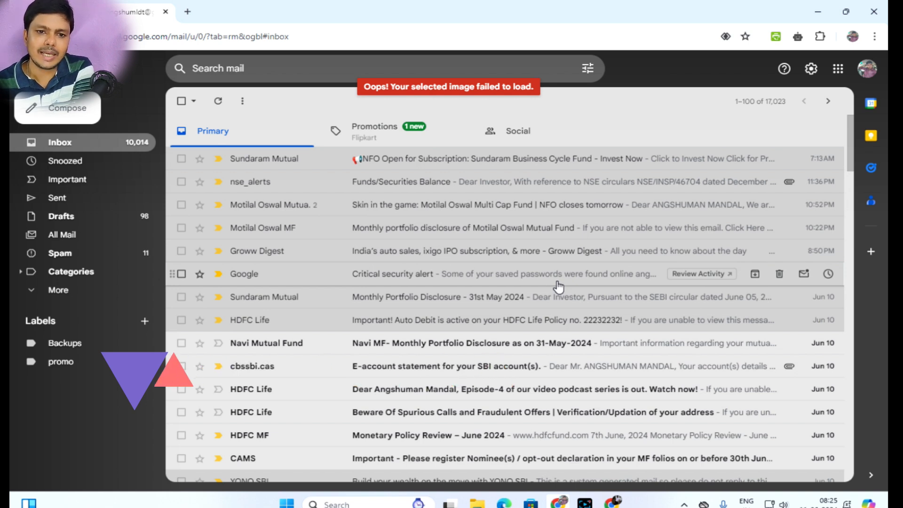
Enable offline mail syncing the last 7 days, keep offline data after sign-out, and save
{"action": "left_click", "coordinate": [811, 69]}
{"action": "left_click", "coordinate": [758, 132]}
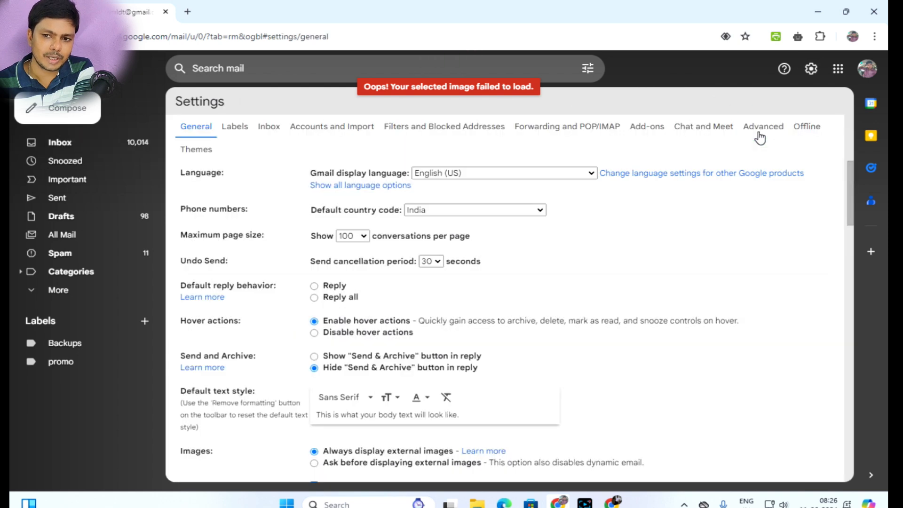
{"action": "left_click", "coordinate": [809, 131]}
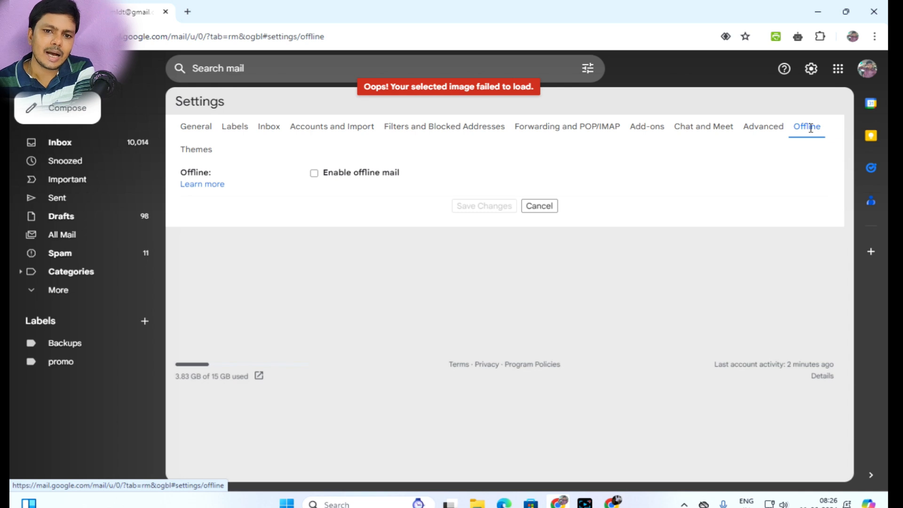
{"action": "left_click", "coordinate": [314, 174]}
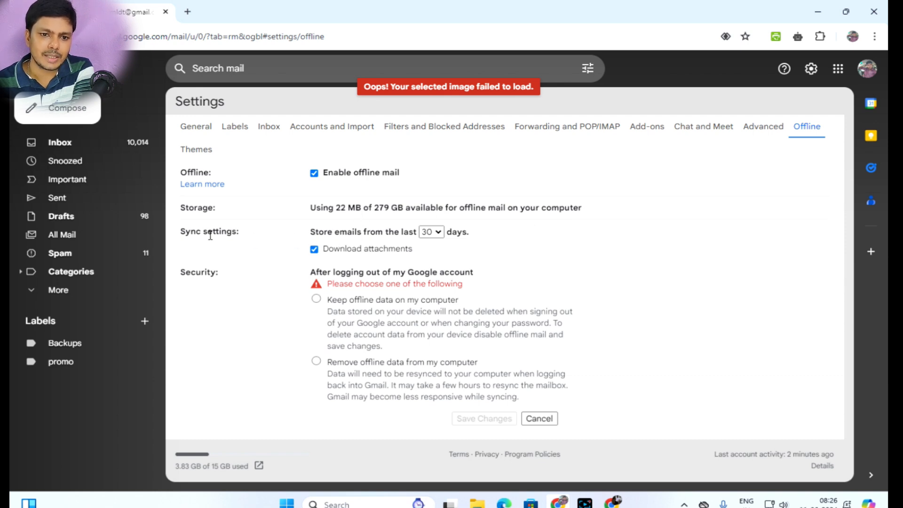
{"action": "left_click", "coordinate": [441, 233]}
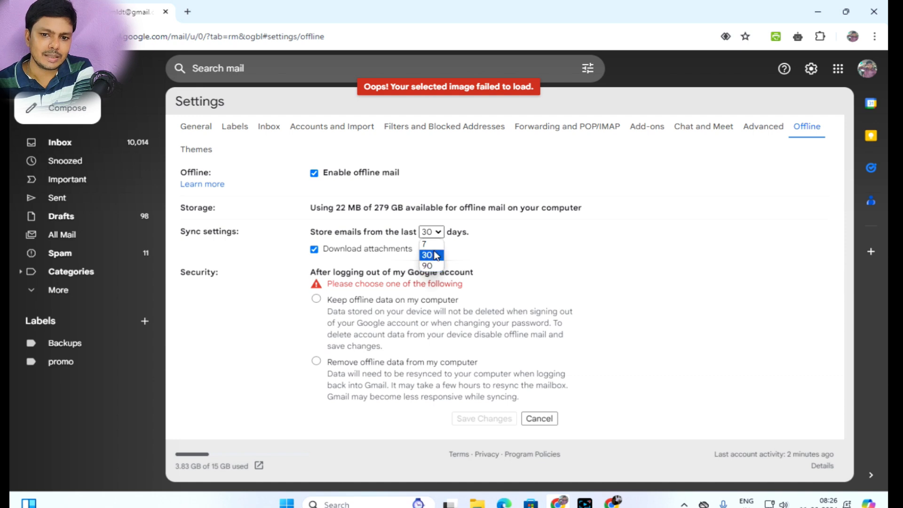
{"action": "left_click", "coordinate": [559, 246]}
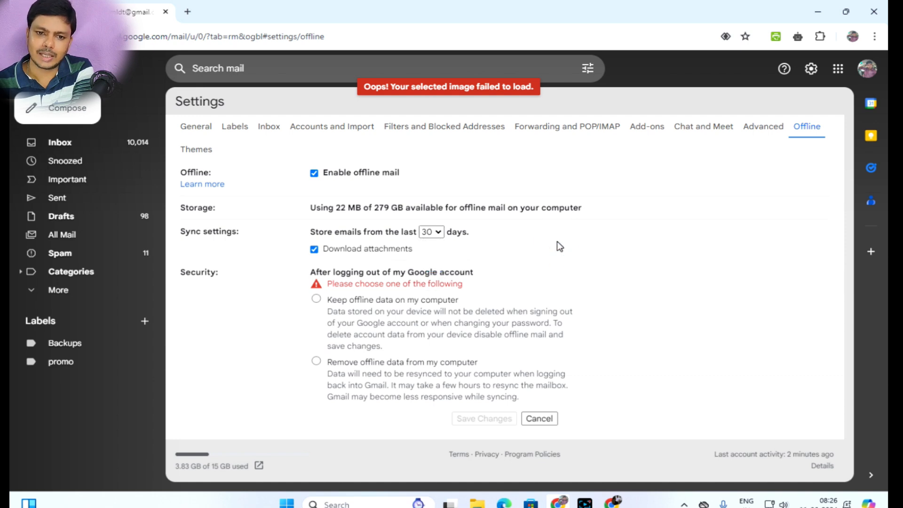
{"action": "left_click", "coordinate": [432, 235]}
{"action": "left_click", "coordinate": [432, 243]}
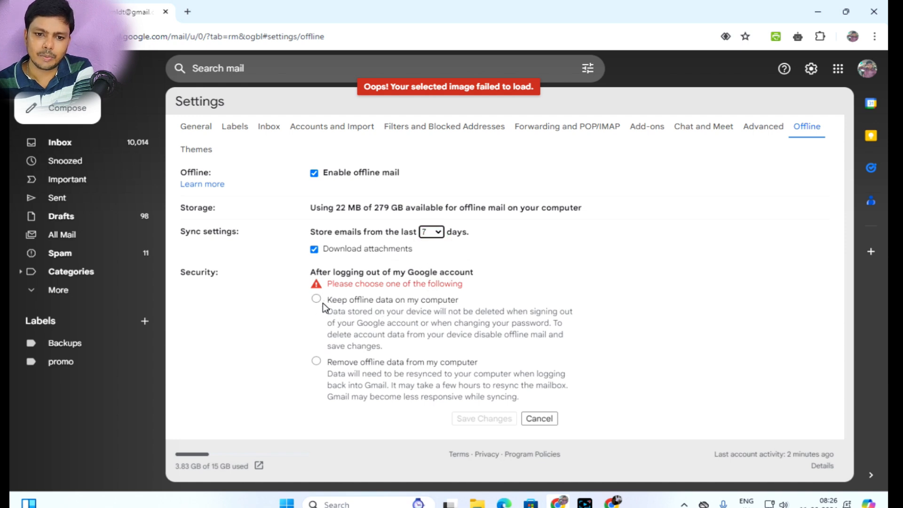
{"action": "left_click", "coordinate": [316, 299]}
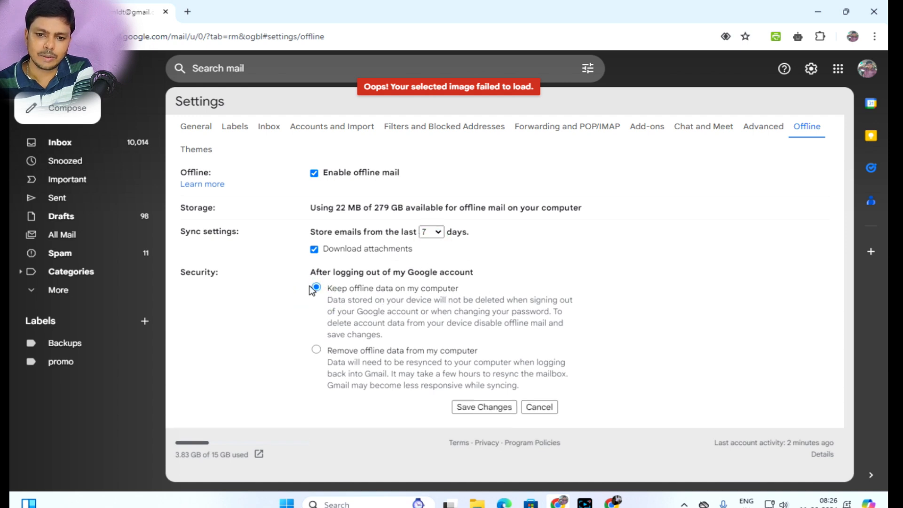
{"action": "left_click", "coordinate": [500, 411]}
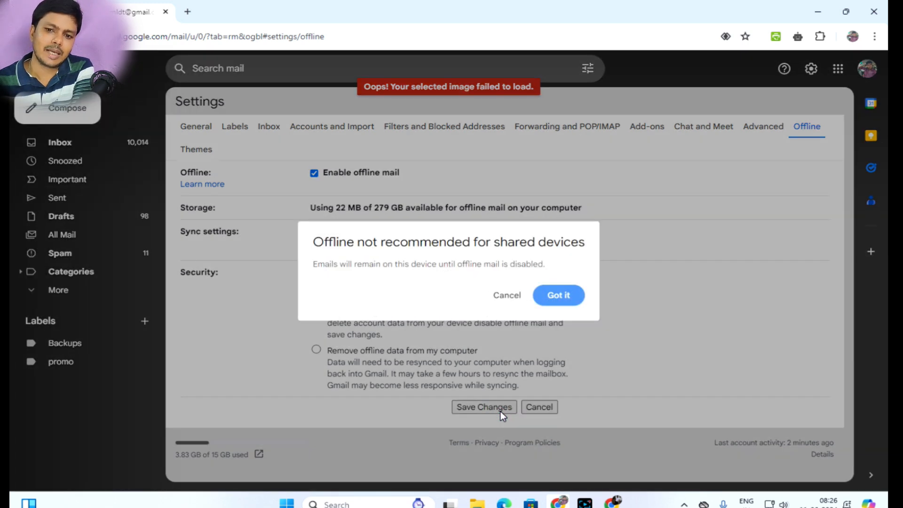
{"action": "left_click", "coordinate": [558, 295]}
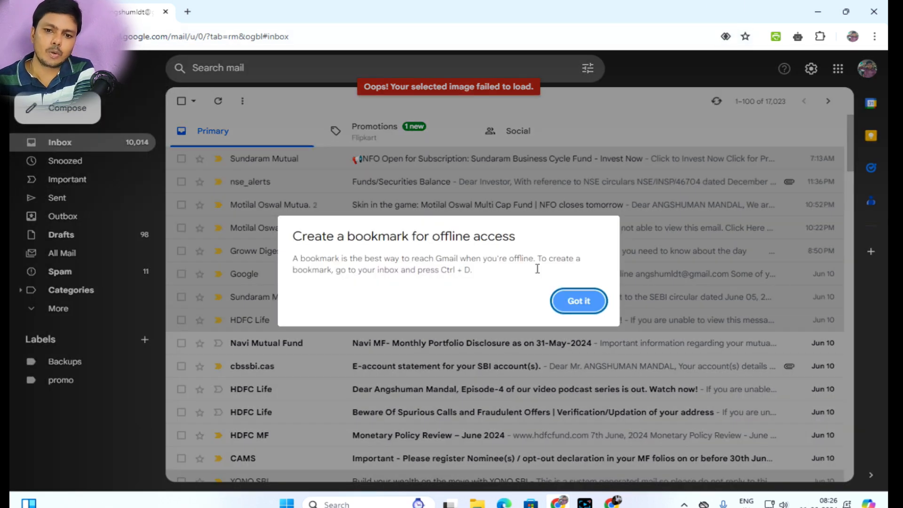
Dismiss the offline bookmark notice and start a new message from the inbox
{"action": "left_click", "coordinate": [588, 296]}
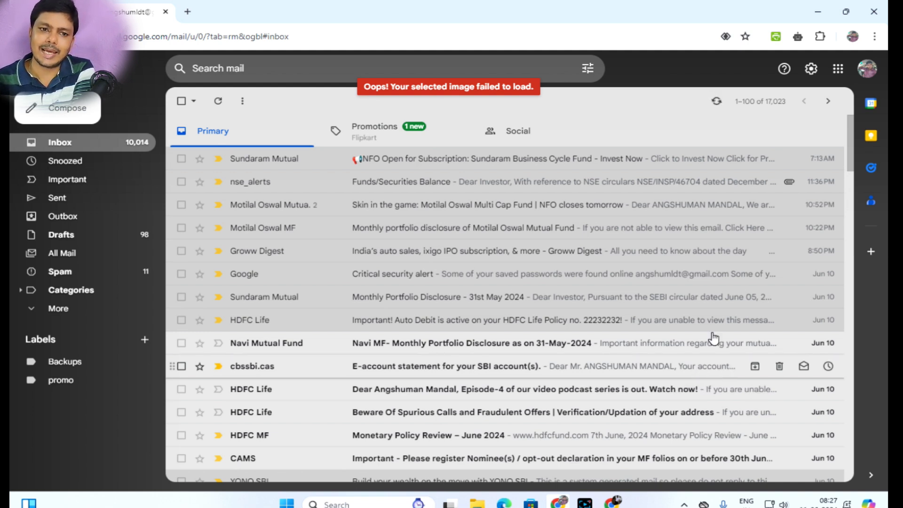
{"action": "left_click", "coordinate": [59, 143]}
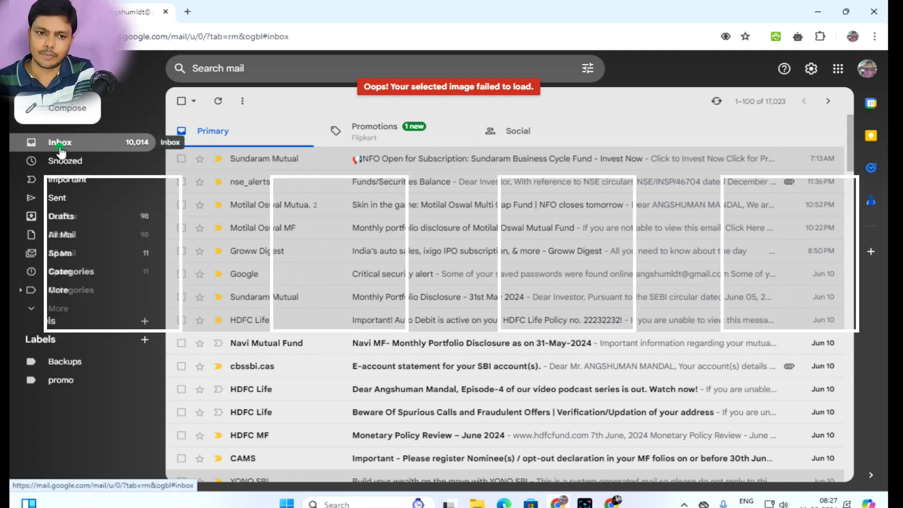
{"action": "left_click", "coordinate": [83, 113]}
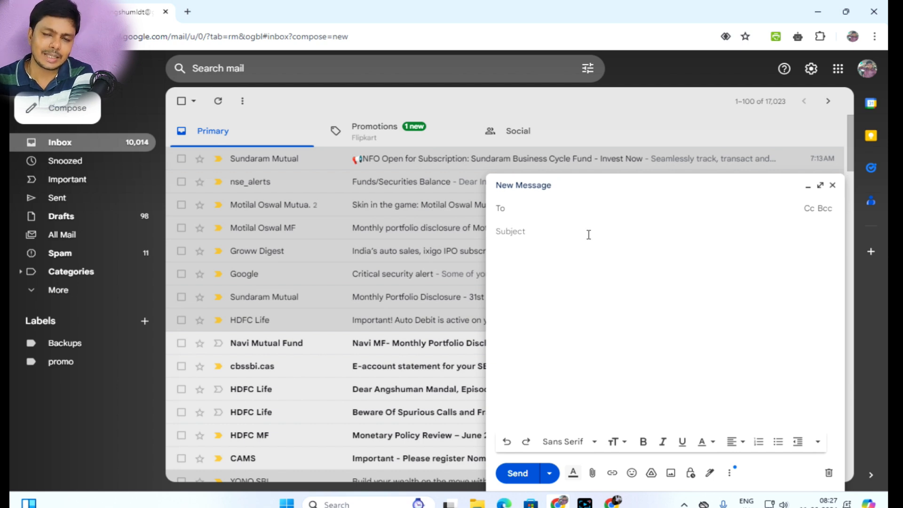
Address a draft to a suggested contact with subject 'hi' and body 'hjhjjhhh', then choose Schedule send
{"action": "type", "text": "cy"}
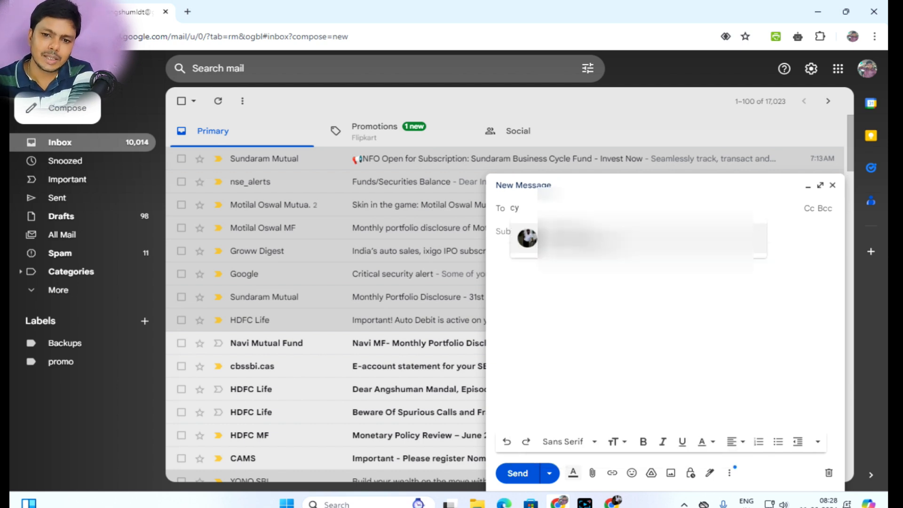
{"action": "key", "text": "Tab"}
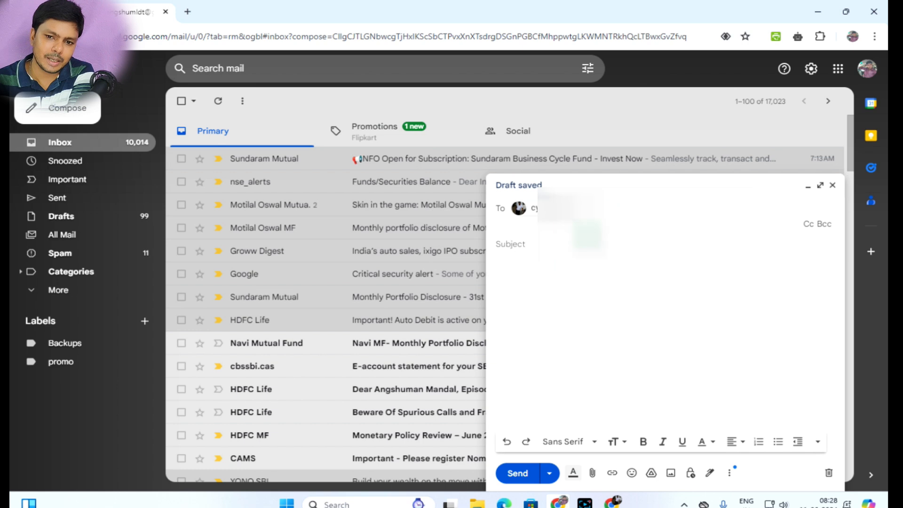
{"action": "type", "text": "hi"}
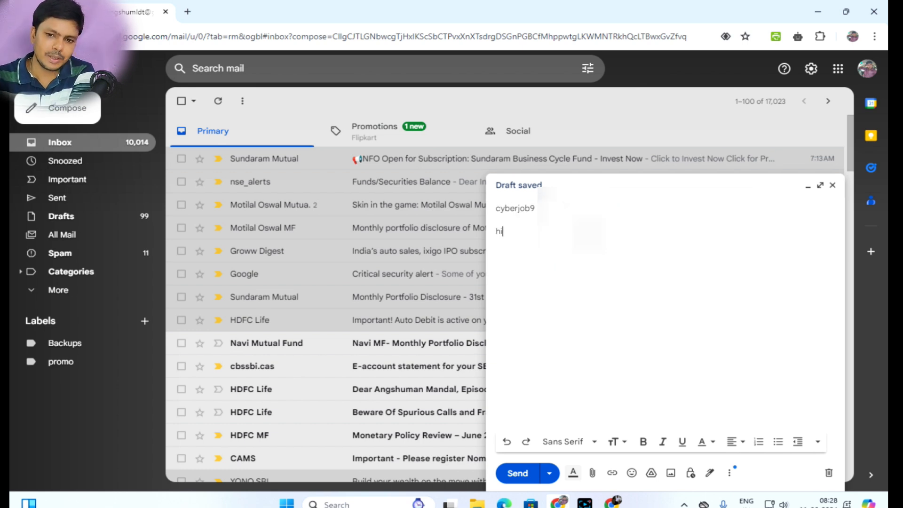
{"action": "key", "text": "Tab"}
{"action": "type", "text": "h"}
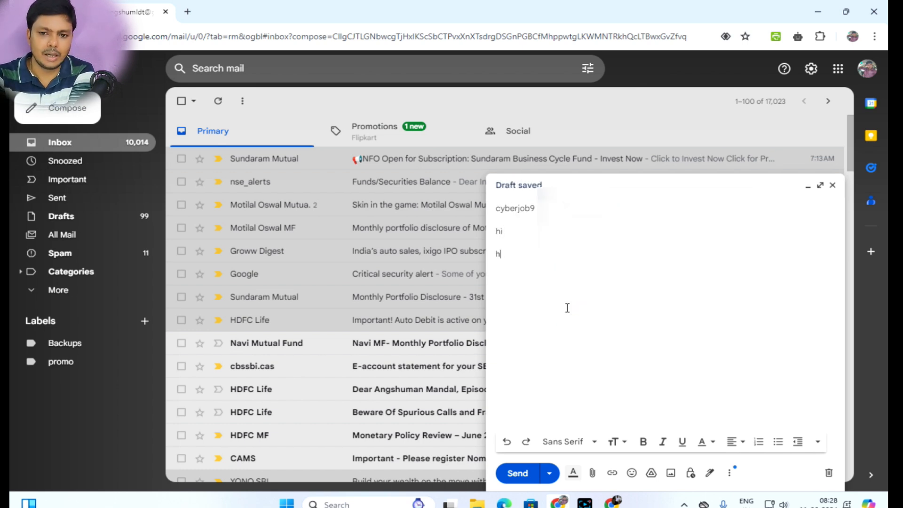
{"action": "type", "text": "jhjjhhh"}
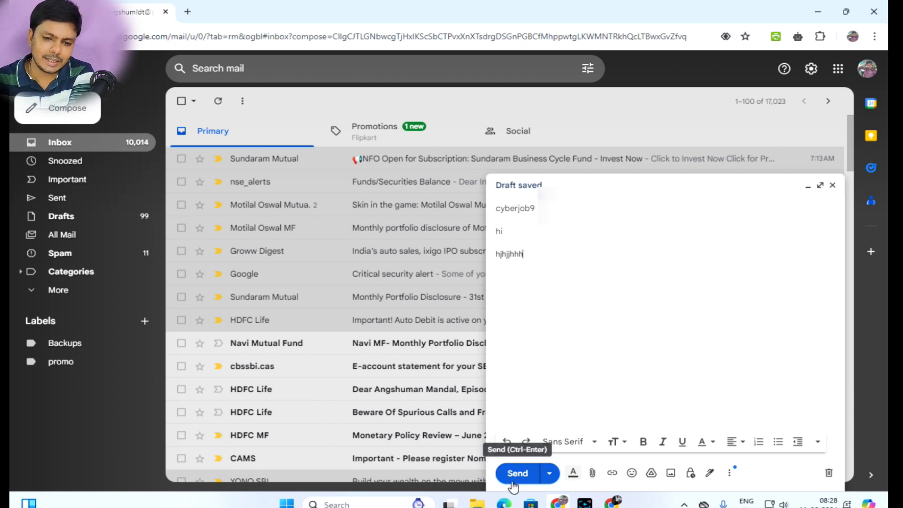
{"action": "left_click", "coordinate": [548, 476]}
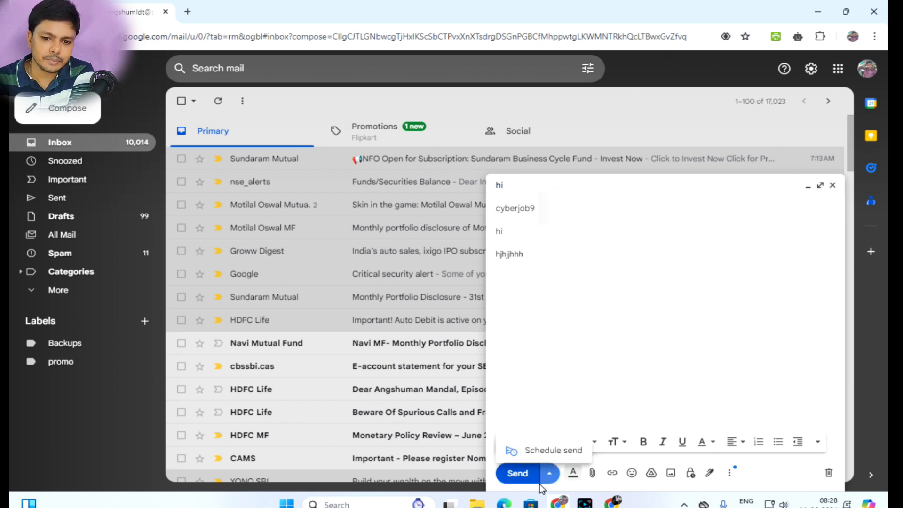
{"action": "left_click", "coordinate": [548, 452]}
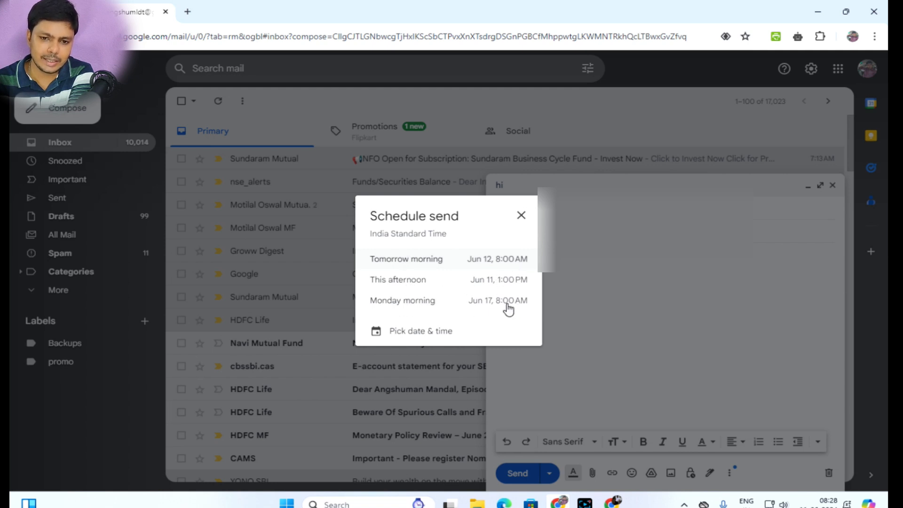
Pick a custom send date of Jun 12
{"action": "left_click", "coordinate": [397, 333]}
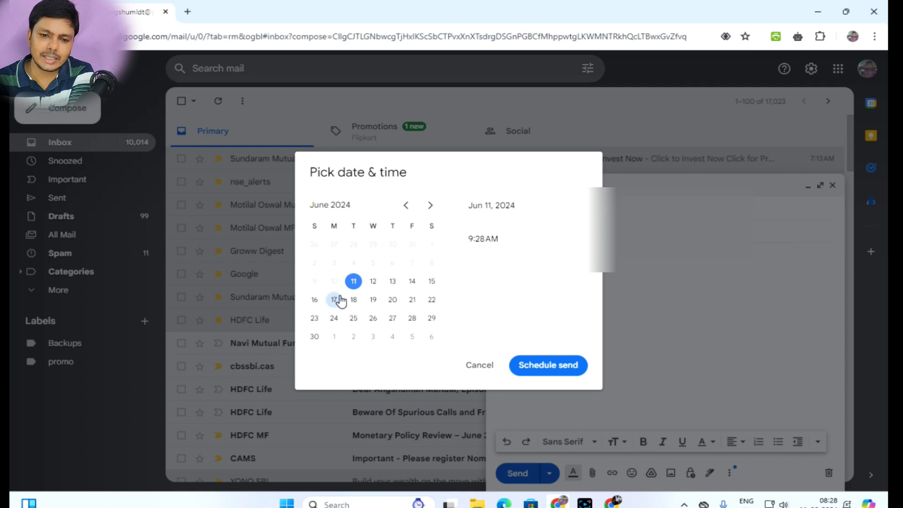
{"action": "left_click", "coordinate": [392, 318]}
{"action": "left_click", "coordinate": [392, 300]}
{"action": "left_click", "coordinate": [373, 282]}
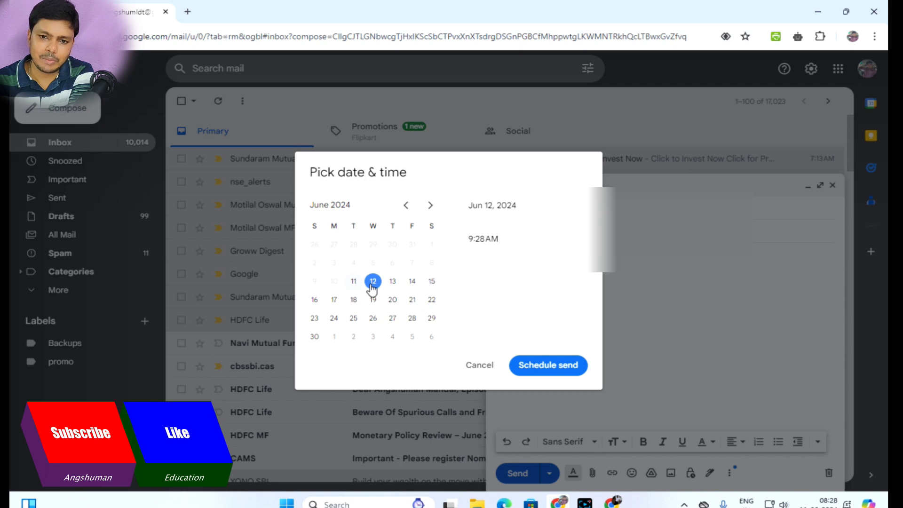
Set the send time to 9:30 AM and confirm the schedule
{"action": "left_click", "coordinate": [479, 240]}
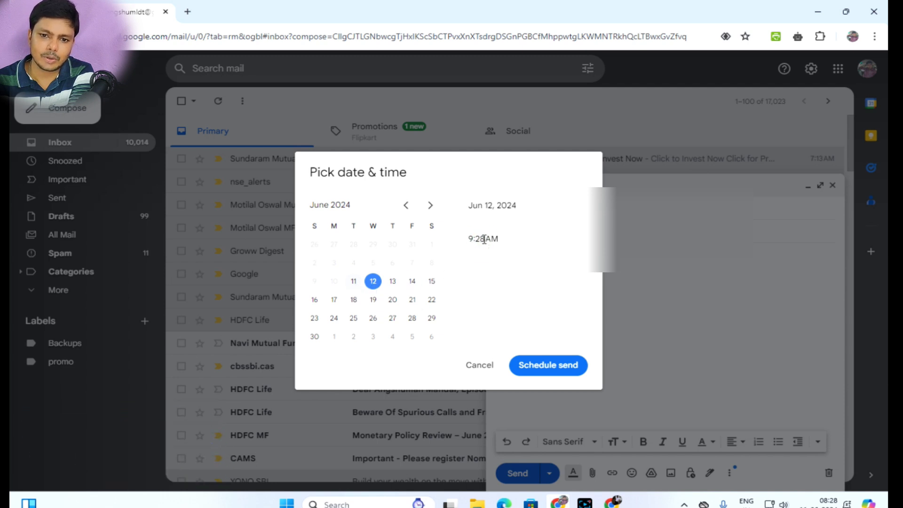
{"action": "left_click", "coordinate": [487, 238]}
{"action": "key", "text": "BackSpace"}
{"action": "key", "text": "BackSpace"}
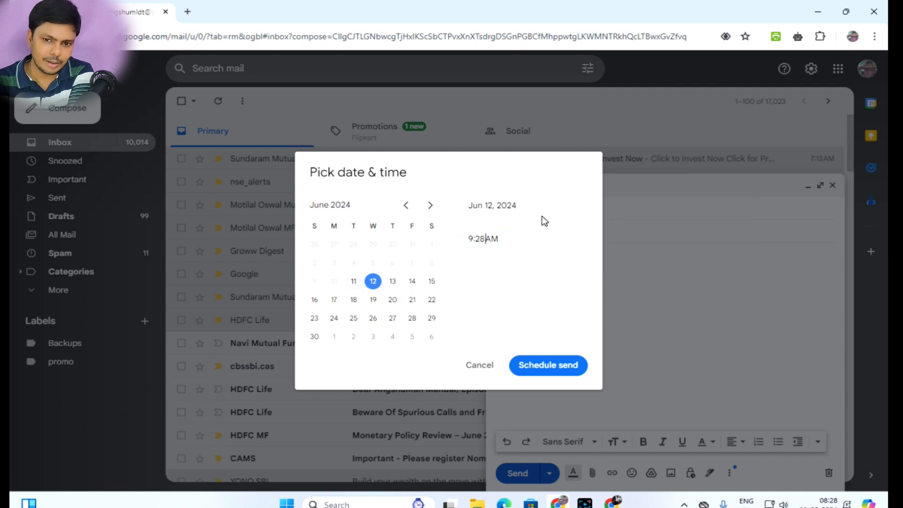
{"action": "type", "text": "30"}
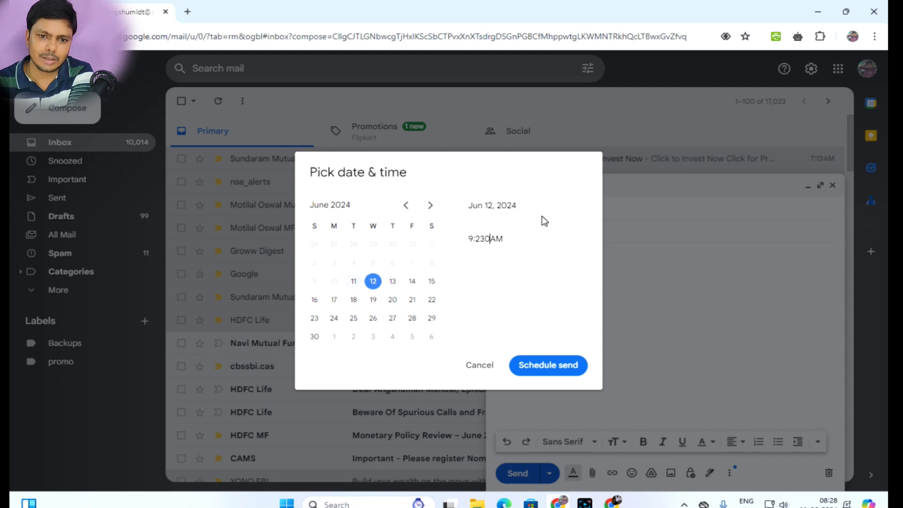
{"action": "left_click", "coordinate": [547, 284]}
{"action": "left_click", "coordinate": [548, 242]}
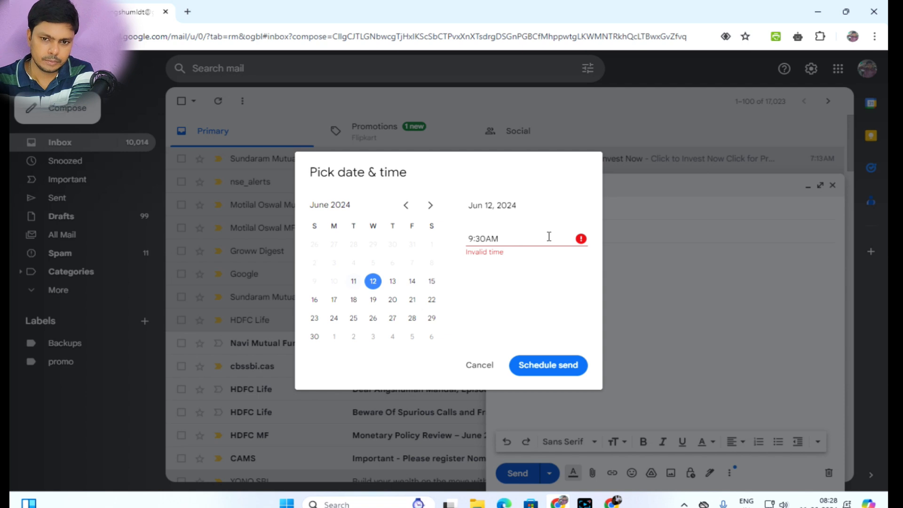
{"action": "left_click", "coordinate": [582, 307]}
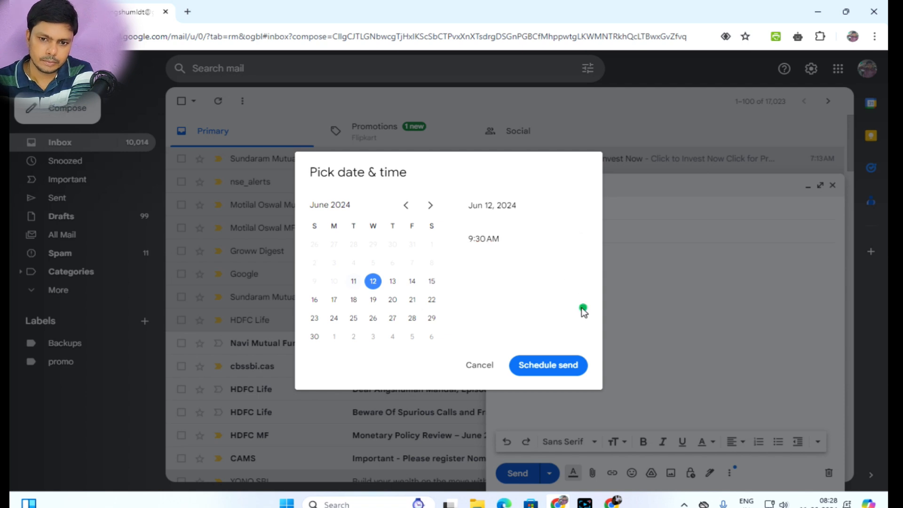
{"action": "left_click", "coordinate": [548, 369]}
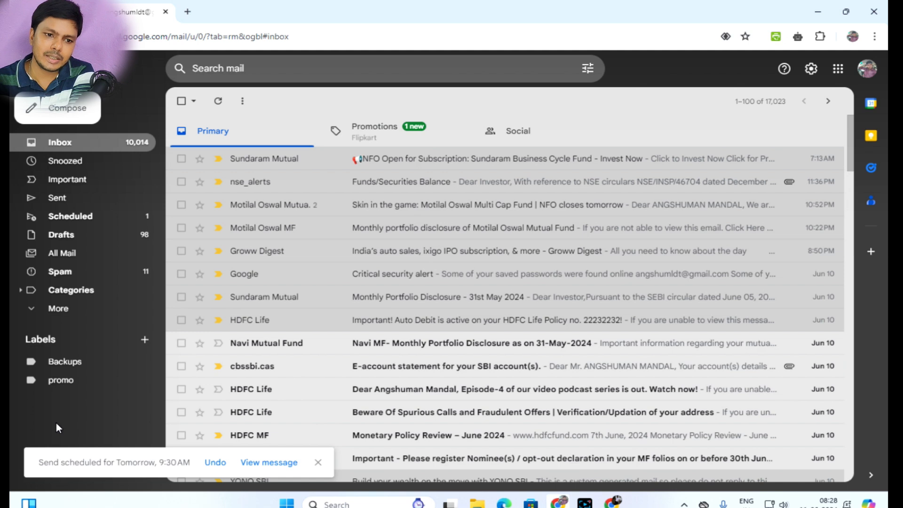
Delete the 'hi' message from the Scheduled folder to cancel its send
{"action": "left_click", "coordinate": [29, 310]}
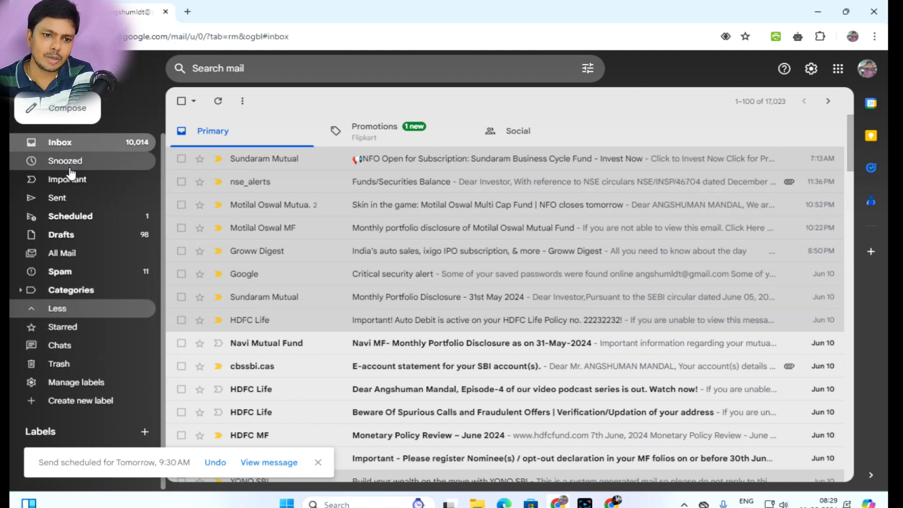
{"action": "left_click", "coordinate": [49, 219]}
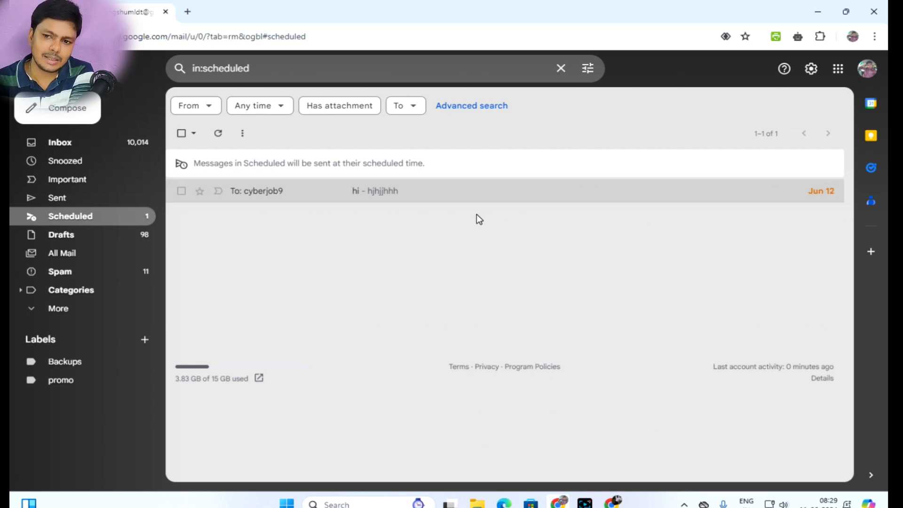
{"action": "left_click", "coordinate": [779, 193]}
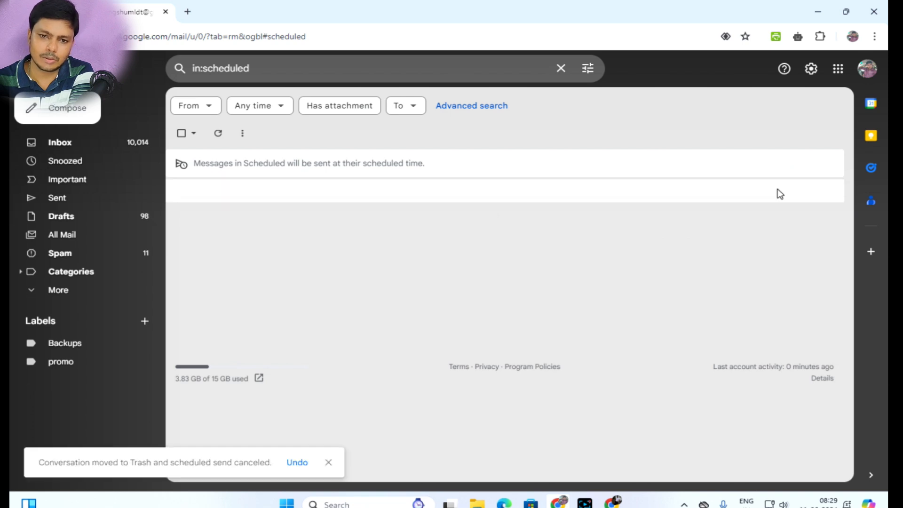